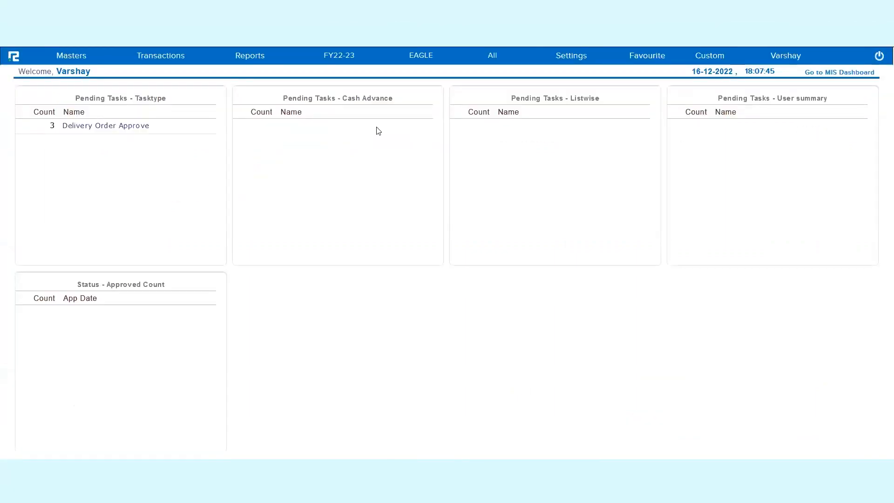
Step: Open the Import Data page and choose the Accounts Voucher Excel import
{"action": "left_click", "coordinate": [174, 56]}
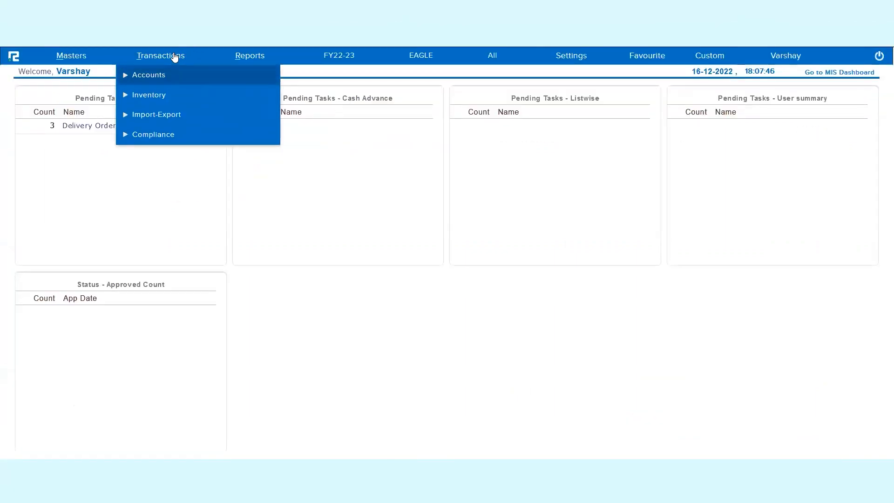
{"action": "left_click", "coordinate": [168, 115]}
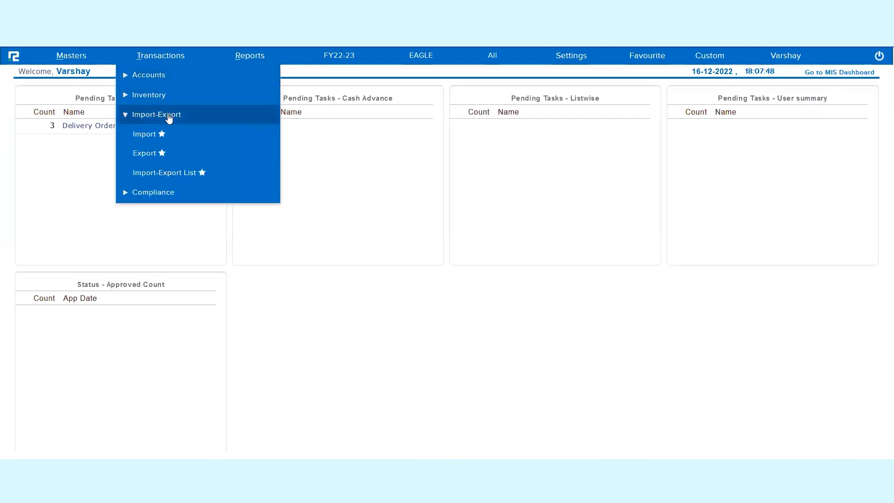
{"action": "left_click", "coordinate": [147, 138]}
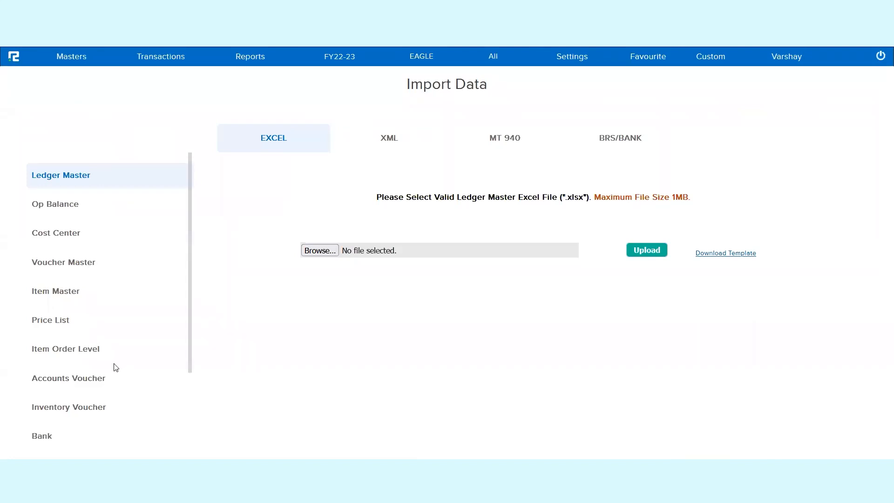
{"action": "left_click", "coordinate": [71, 381]}
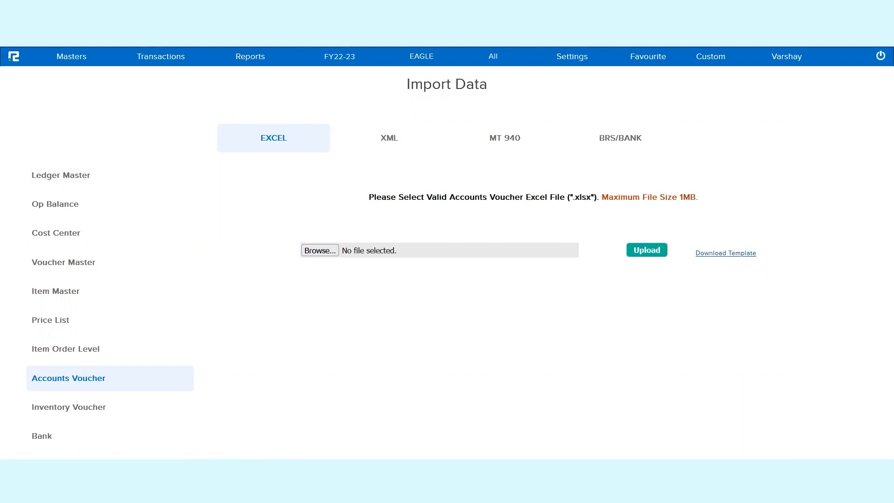
Step: Switch to the accounts voucher import workbook in Excel and display its voucher sheet
{"action": "left_click", "coordinate": [320, 251]}
{"action": "left_click", "coordinate": [348, 123]}
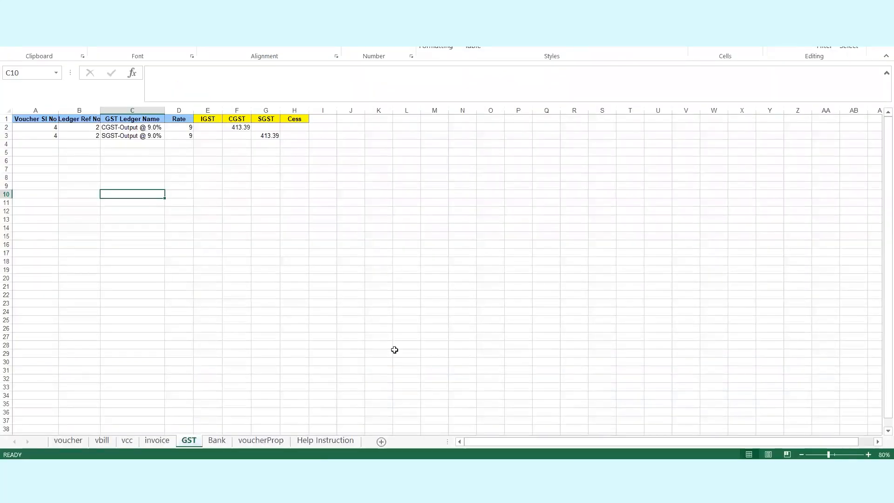
{"action": "left_click", "coordinate": [69, 440]}
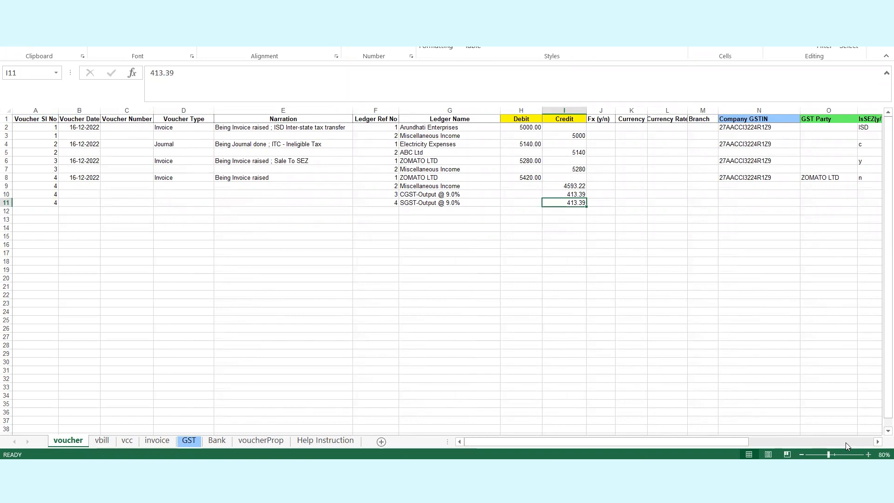
Step: Examine the voucher sheet's entries across to the GST Party and IsSEZ(y/n/c/ISD) columns
{"action": "scroll", "coordinate": [846, 442], "scroll_direction": "up", "scroll_amount": 1}
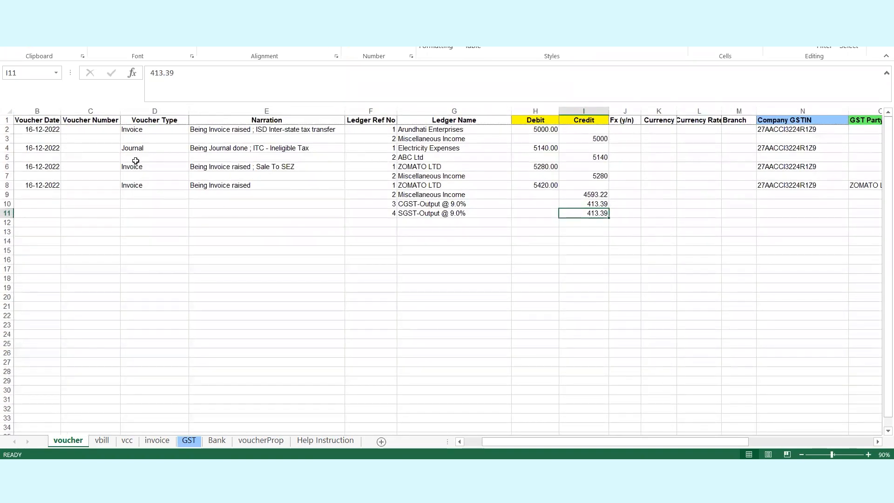
{"action": "scroll", "coordinate": [135, 160], "scroll_direction": "left", "scroll_amount": 1}
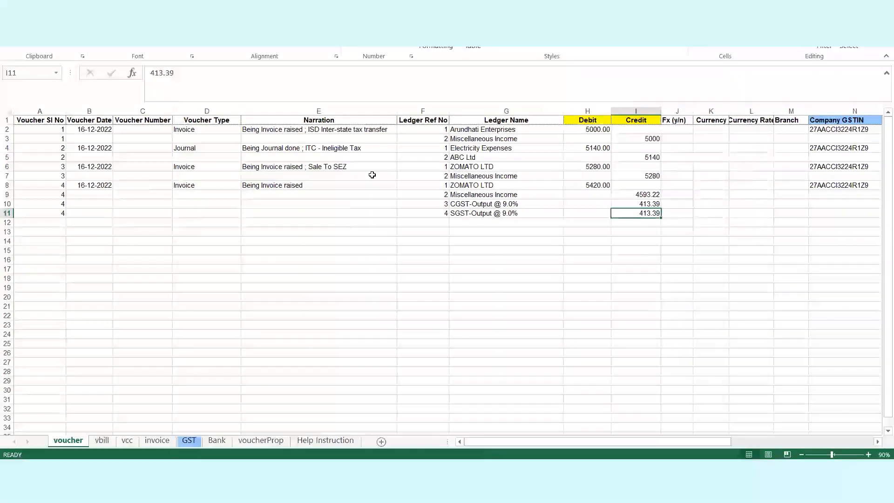
{"action": "left_click", "coordinate": [651, 202]}
{"action": "scroll", "coordinate": [733, 190], "scroll_direction": "right", "scroll_amount": 5}
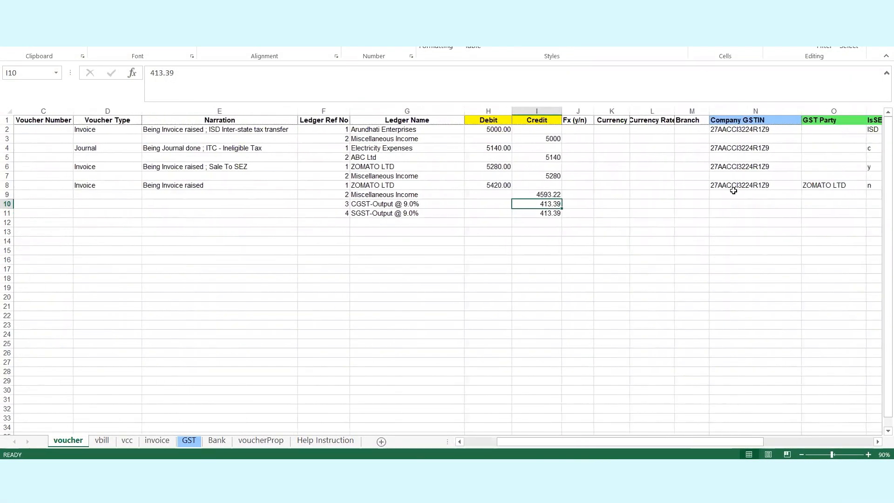
{"action": "scroll", "coordinate": [734, 190], "scroll_direction": "right", "scroll_amount": 1}
{"action": "left_click", "coordinate": [651, 112]}
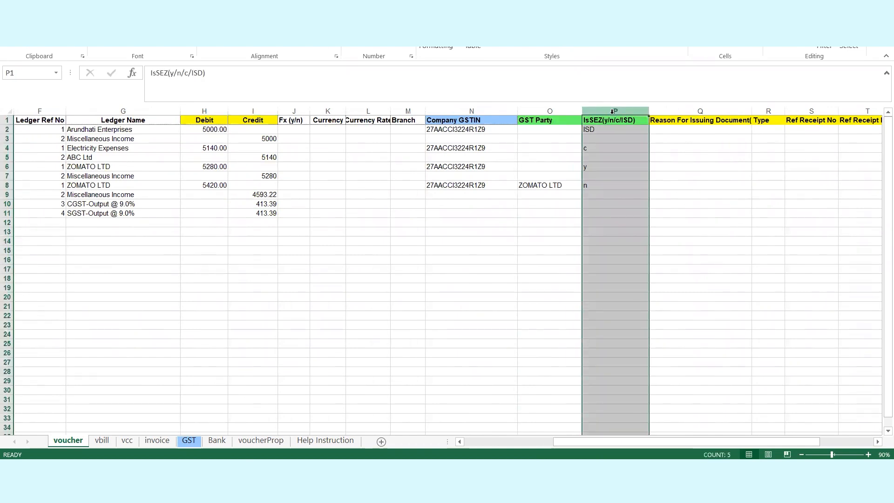
{"action": "left_click", "coordinate": [550, 111]}
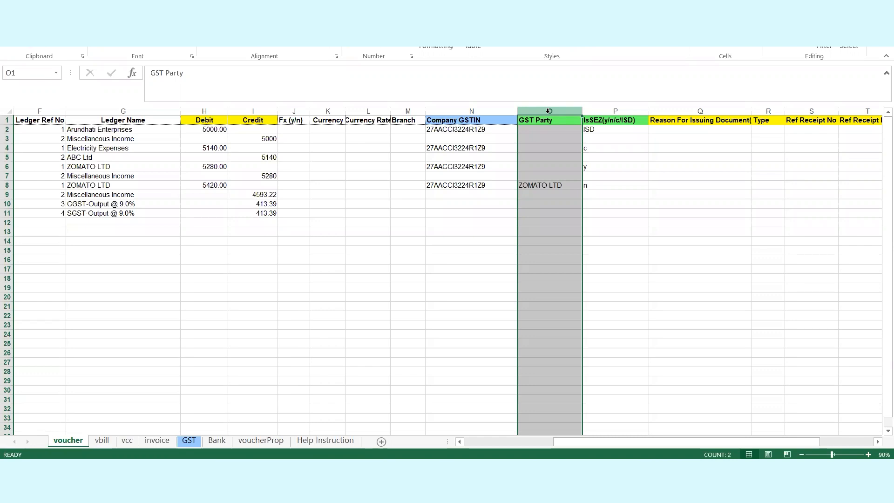
{"action": "key", "text": "Down"}
{"action": "key", "text": "Right"}
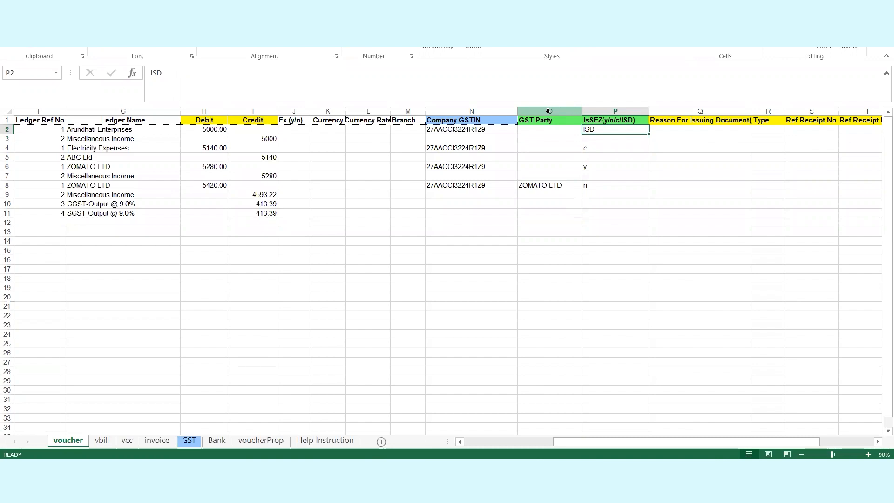
Step: Examine the first invoice in row 2, from its company GSTIN back to its voucher type and narration
{"action": "key", "text": "Left"}
{"action": "key", "text": "Left"}
{"action": "key", "text": "Left"}
{"action": "key", "text": "Left"}
{"action": "key", "text": "Left"}
{"action": "key", "text": "Left"}
{"action": "key", "text": "Left"}
{"action": "key", "text": "Left"}
{"action": "key", "text": "Left"}
{"action": "key", "text": "Left"}
{"action": "key", "text": "Left"}
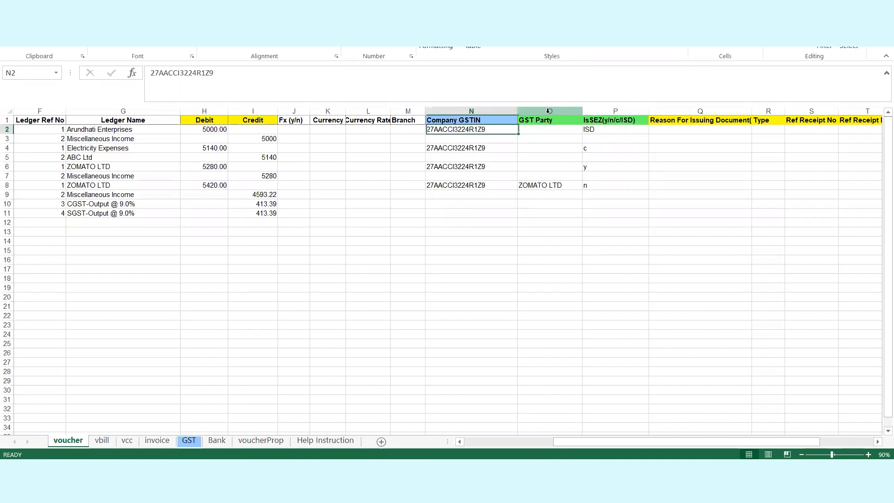
{"action": "key", "text": "Left"}
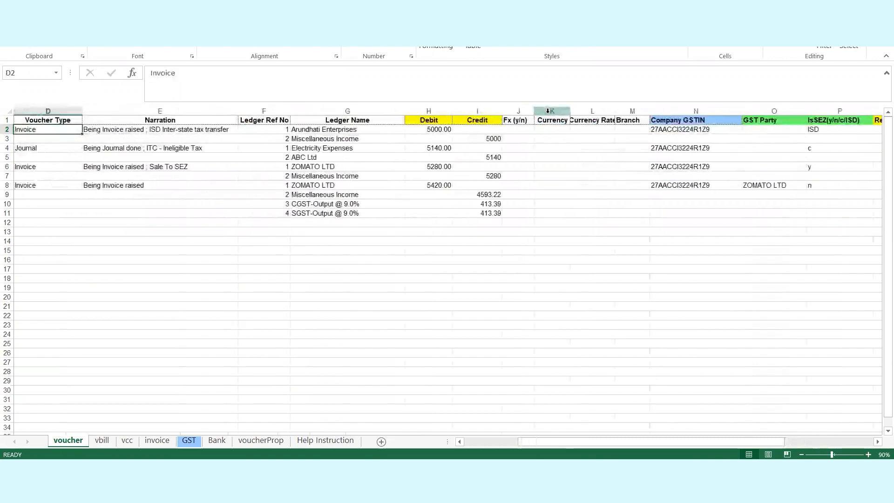
{"action": "key", "text": "Right"}
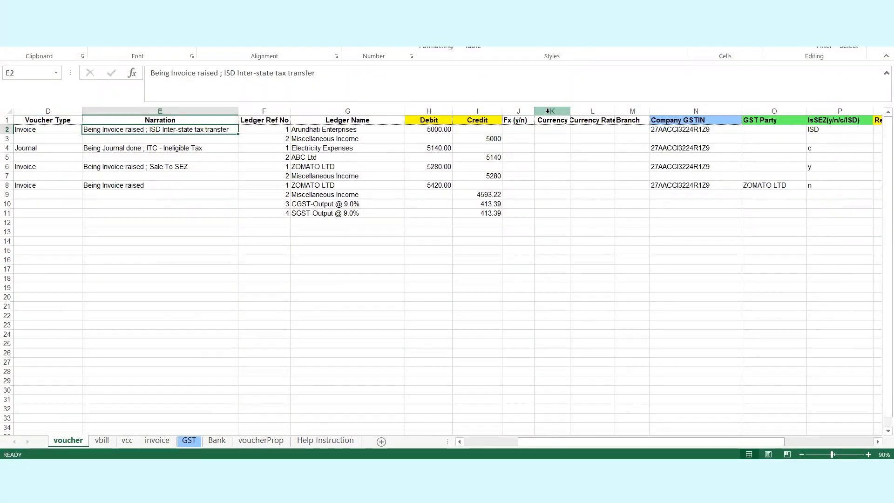
Step: Examine the journal voucher in row 4, from its narration and ledger name to its IsSEZ value
{"action": "key", "text": "Down"}
{"action": "key", "text": "Down"}
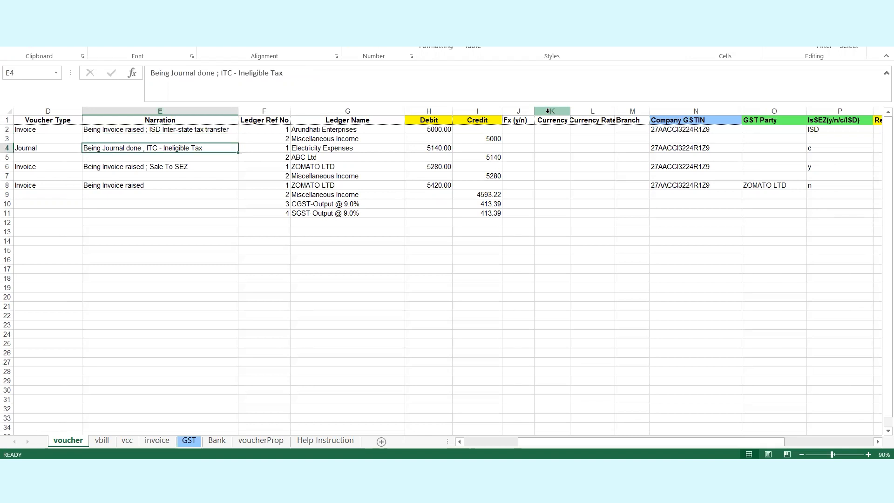
{"action": "key", "text": "Right"}
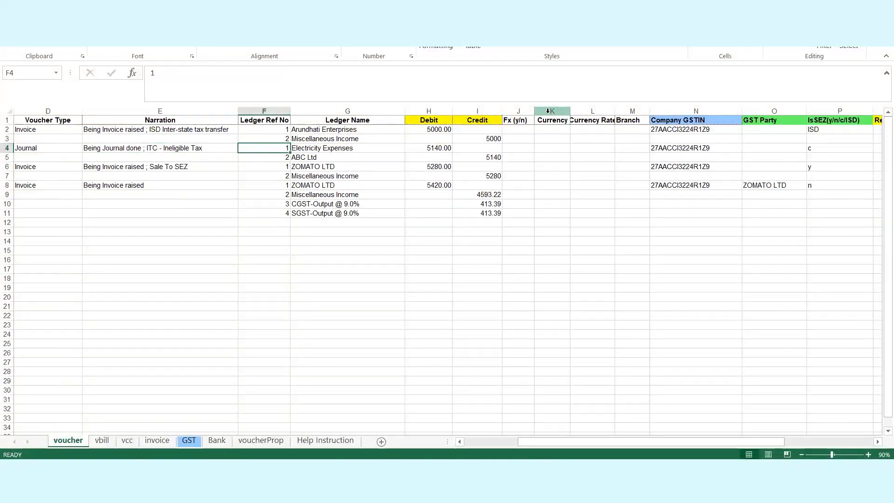
{"action": "key", "text": "Right"}
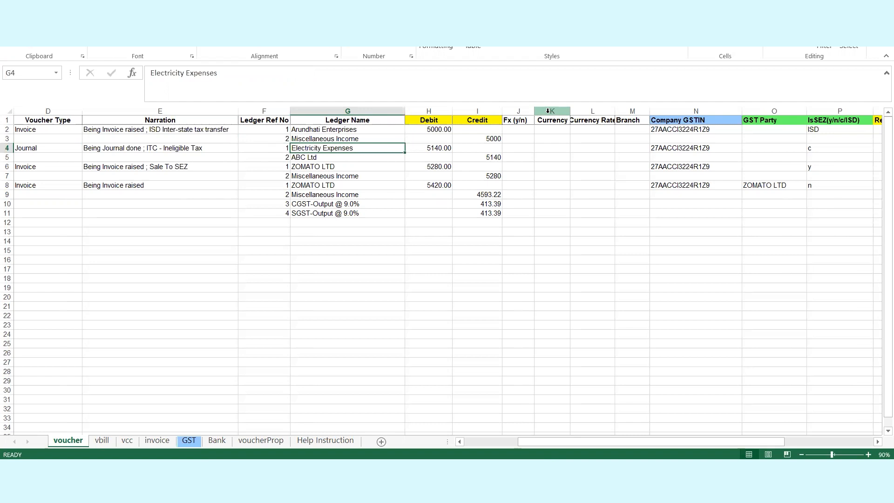
{"action": "key", "text": "Right"}
{"action": "key", "text": "Right"}
{"action": "key", "text": "Right"}
{"action": "key", "text": "Right"}
{"action": "key", "text": "Right"}
{"action": "key", "text": "Right"}
{"action": "key", "text": "Right"}
{"action": "key", "text": "Right"}
{"action": "key", "text": "Right"}
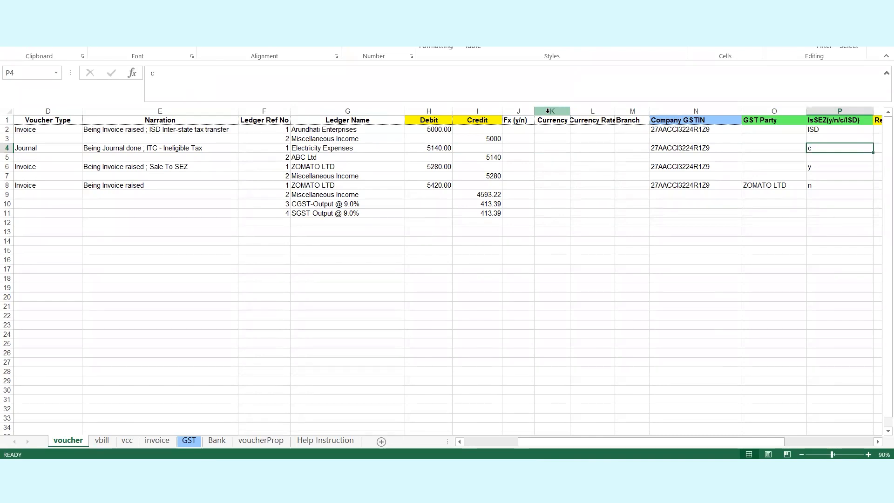
Step: Check the IsSEZ values of the two ZOMATO LTD invoices in rows 6 and 8
{"action": "key", "text": "Down"}
{"action": "key", "text": "Down"}
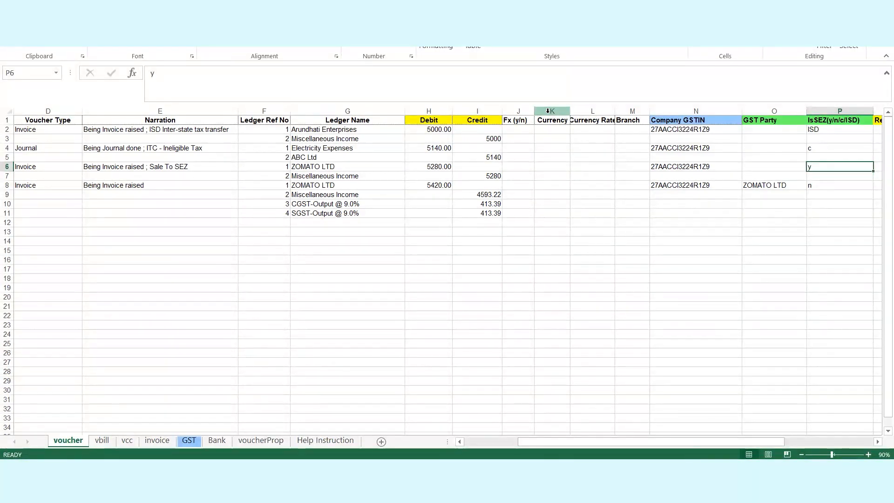
{"action": "key", "text": "Down"}
{"action": "key", "text": "Down"}
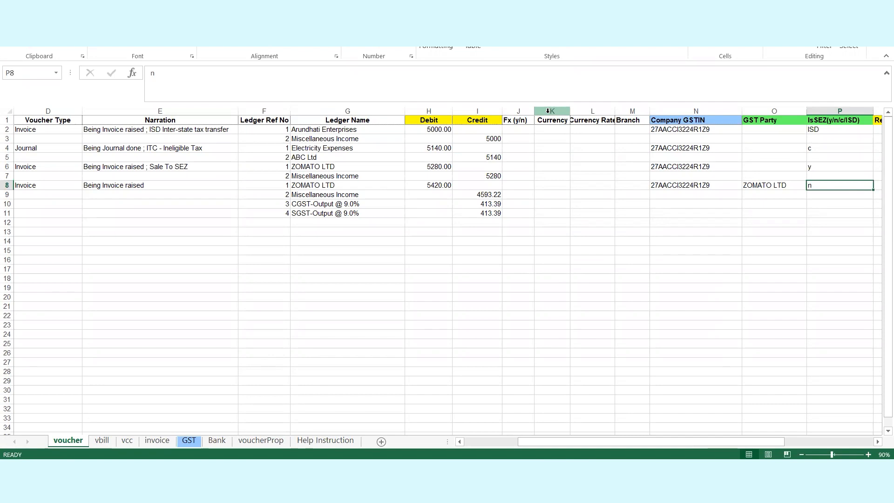
Step: Examine both ledger lines of the first voucher in rows 2 and 3, then row 2's entries through the IsSEZ column
{"action": "left_click", "coordinate": [7, 129]}
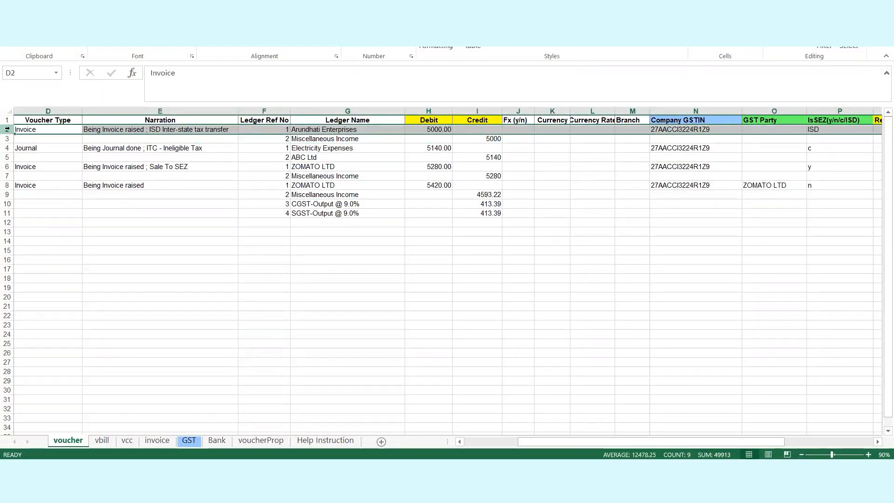
{"action": "key", "text": "shift+Down"}
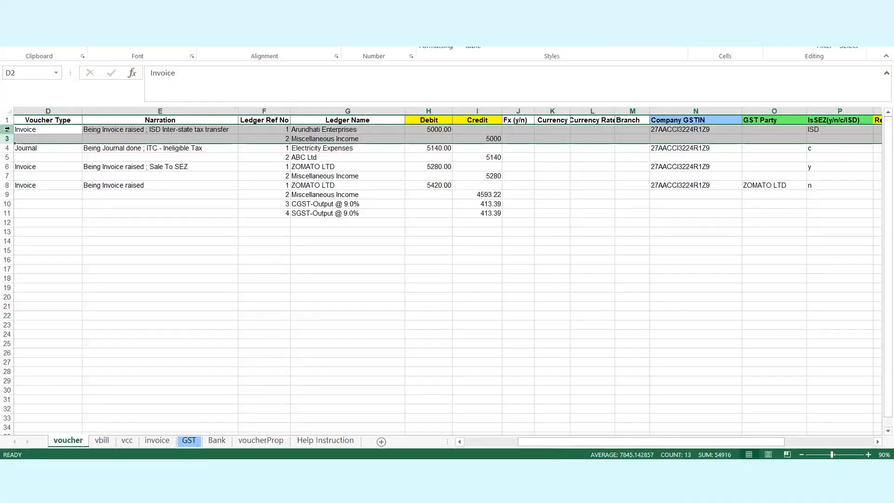
{"action": "key", "text": "Right"}
{"action": "key", "text": "Right"}
{"action": "key", "text": "Right"}
{"action": "key", "text": "Right"}
{"action": "key", "text": "Right"}
{"action": "key", "text": "Right"}
{"action": "key", "text": "Right"}
{"action": "key", "text": "Right"}
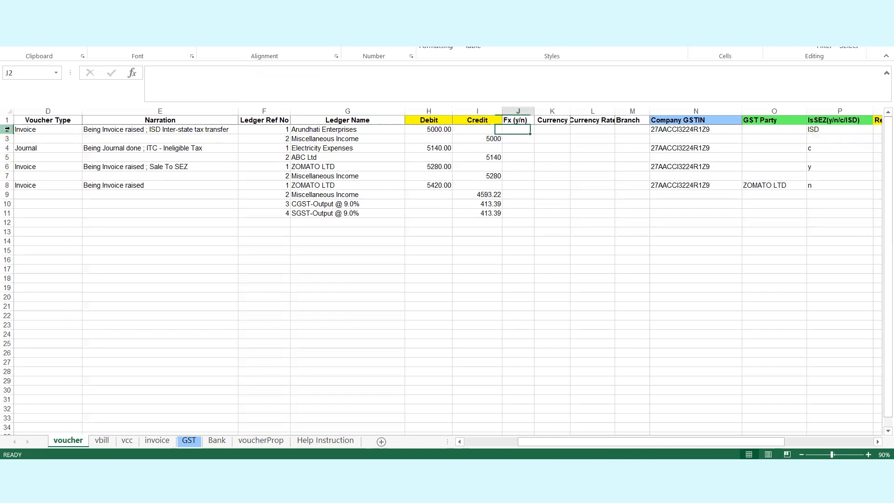
{"action": "key", "text": "Right"}
{"action": "key", "text": "Right"}
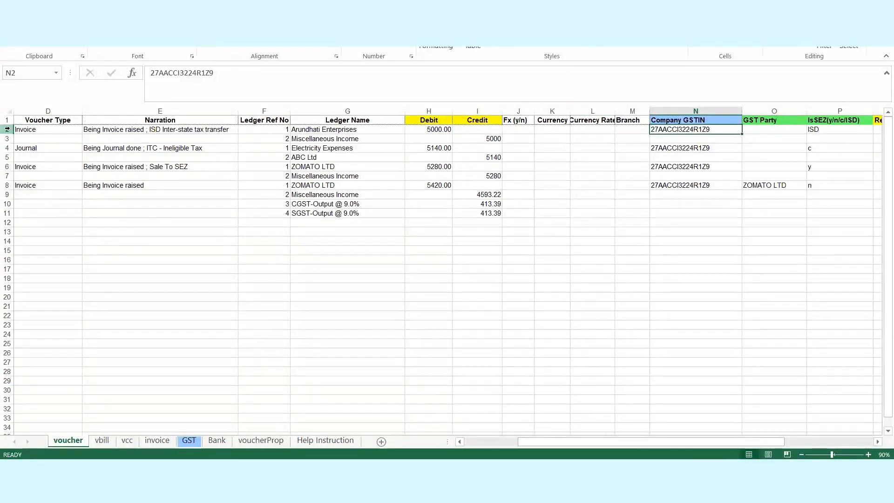
{"action": "key", "text": "Right"}
{"action": "key", "text": "Right"}
{"action": "key", "text": "Right"}
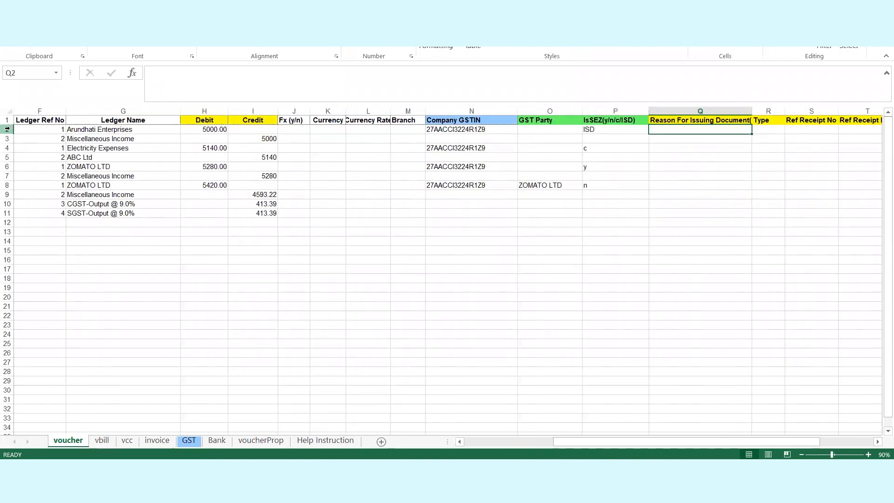
{"action": "key", "text": "Left"}
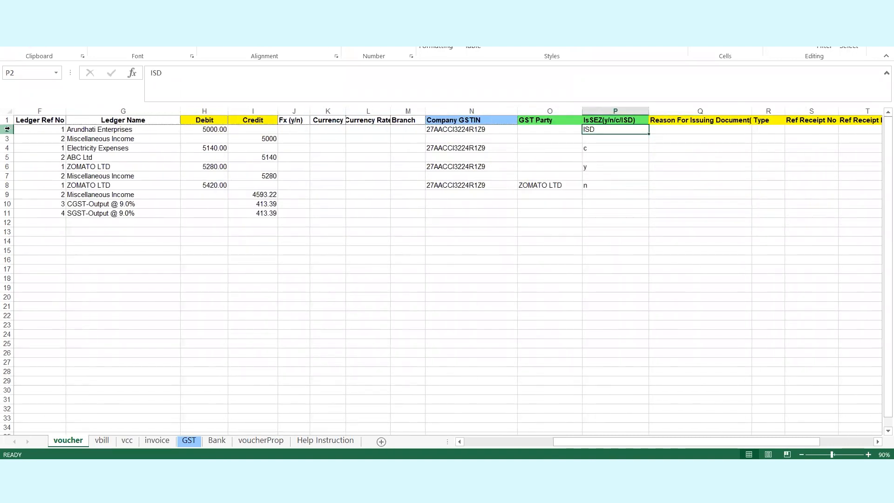
Step: Review the journal voucher in row 4 from its IsSEZ value back to its serial number
{"action": "key", "text": "Down"}
{"action": "key", "text": "Down"}
{"action": "key", "text": "Left"}
{"action": "key", "text": "Left"}
{"action": "key", "text": "Left"}
{"action": "key", "text": "Left"}
{"action": "key", "text": "Left"}
{"action": "key", "text": "Left"}
{"action": "key", "text": "Left"}
{"action": "key", "text": "Left"}
{"action": "key", "text": "Left"}
{"action": "key", "text": "Left"}
{"action": "key", "text": "Left"}
{"action": "key", "text": "Left"}
{"action": "key", "text": "Left"}
{"action": "key", "text": "Left"}
{"action": "key", "text": "Left"}
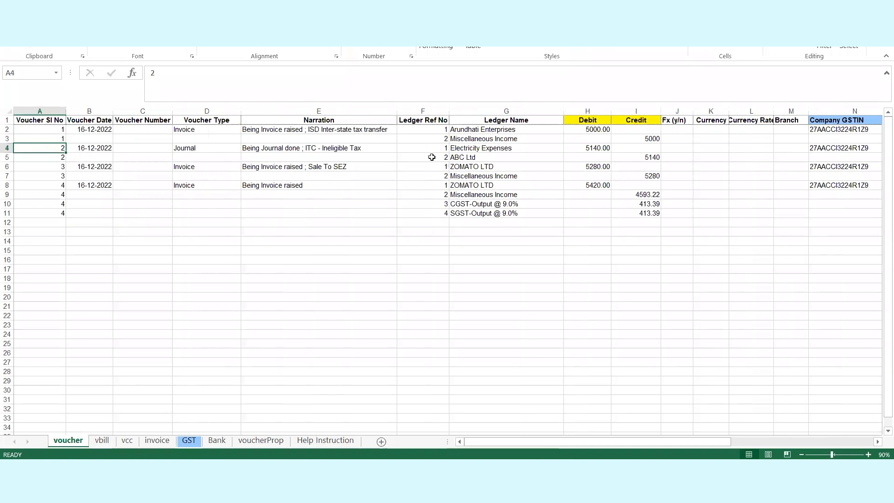
Step: Examine the ledger names in rows 2 to 7 and the SGST-Output @ 9.0% line in row 11
{"action": "left_click_drag", "start_coordinate": [482, 130], "coordinate": [494, 181]}
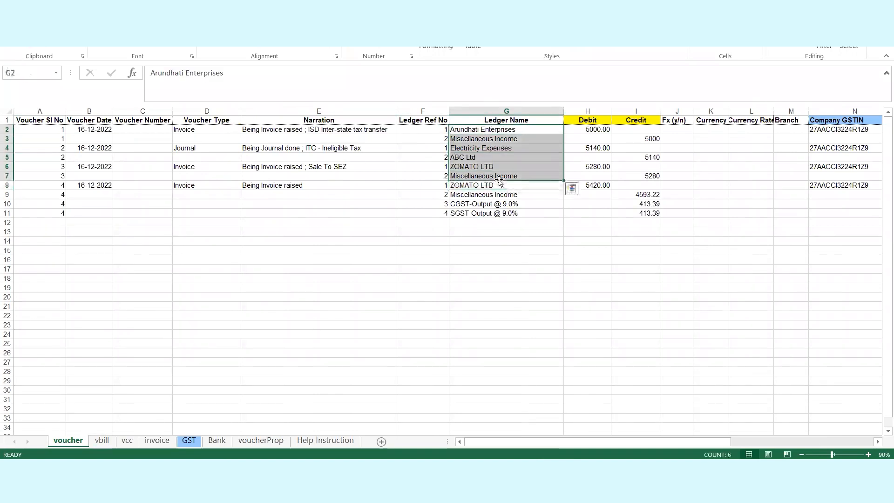
{"action": "left_click", "coordinate": [479, 212]}
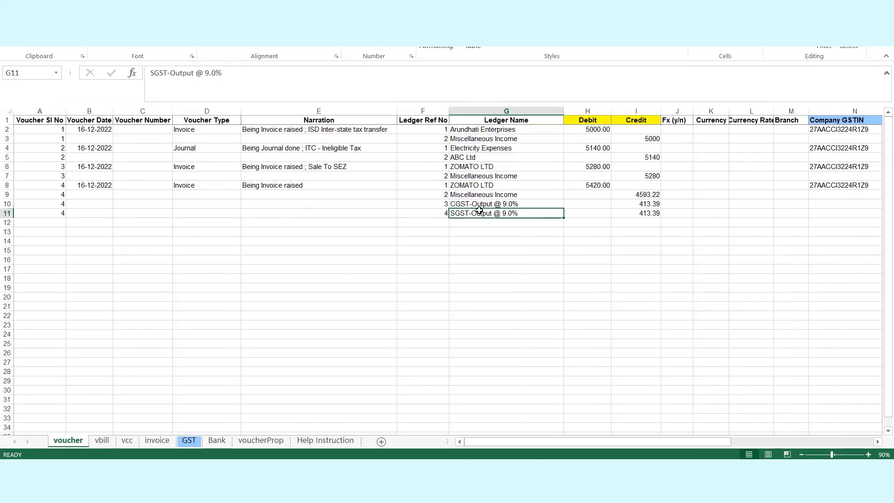
{"action": "key", "text": "Right"}
{"action": "key", "text": "Right"}
{"action": "key", "text": "Right"}
{"action": "key", "text": "Right"}
{"action": "key", "text": "Right"}
{"action": "key", "text": "Right"}
{"action": "key", "text": "Right"}
{"action": "key", "text": "Right"}
{"action": "key", "text": "Right"}
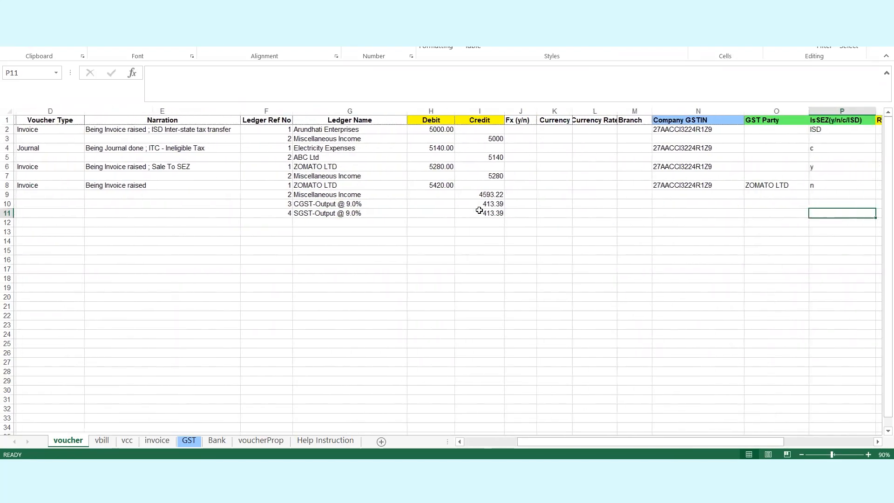
{"action": "key", "text": "Left"}
{"action": "key", "text": "Left"}
{"action": "key", "text": "Left"}
{"action": "key", "text": "Left"}
{"action": "key", "text": "Left"}
{"action": "key", "text": "Left"}
{"action": "key", "text": "Left"}
{"action": "key", "text": "Left"}
{"action": "key", "text": "Left"}
{"action": "key", "text": "Left"}
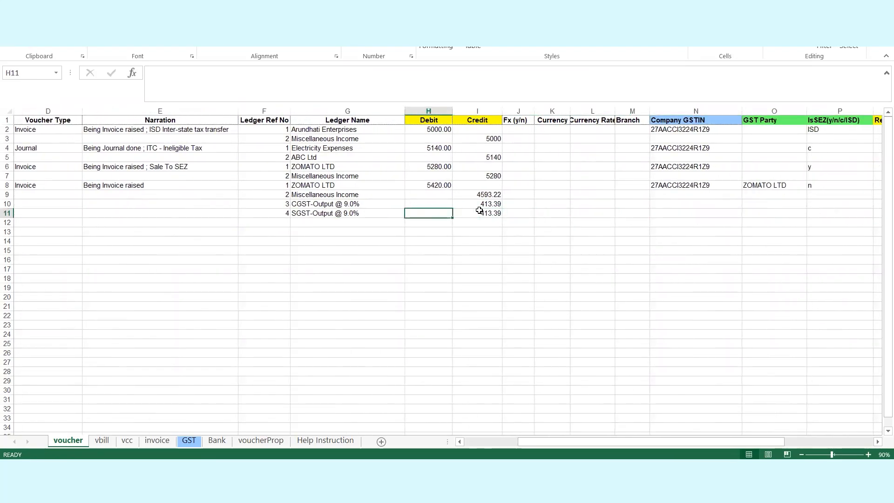
{"action": "scroll", "coordinate": [363, 217], "scroll_direction": "left", "scroll_amount": 3}
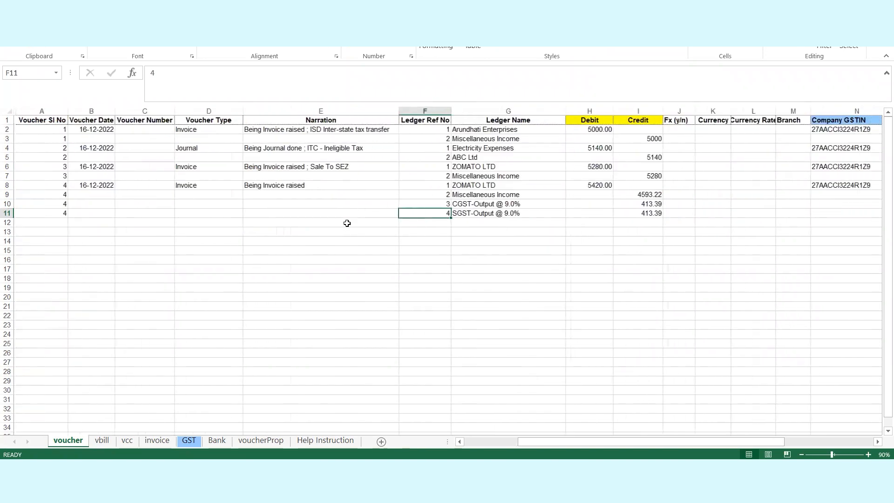
Step: Examine the GST sheet's tax entries and the vbill sheet's bill references
{"action": "left_click", "coordinate": [183, 442]}
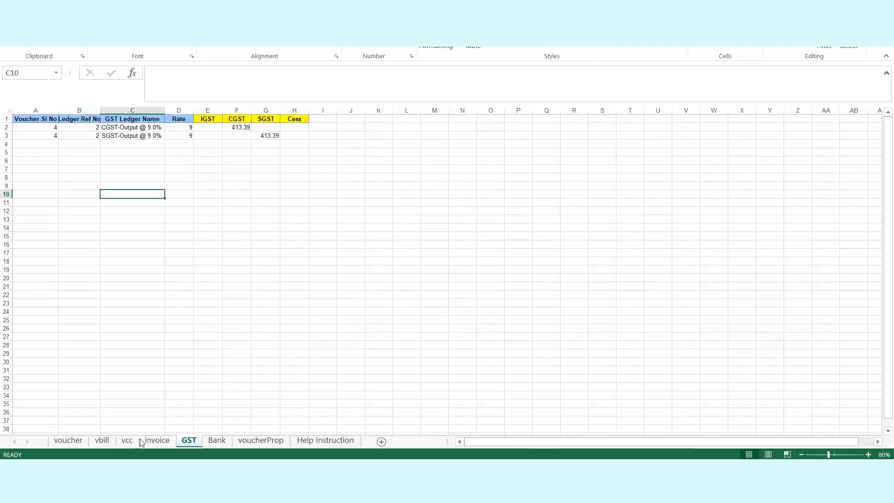
{"action": "left_click", "coordinate": [105, 442]}
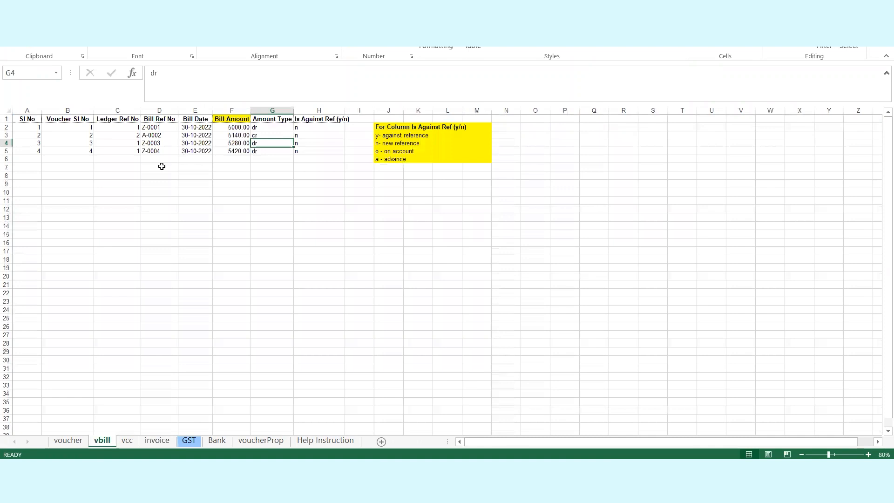
Step: Examine bill reference A-0002, the vcc and Bank sheets' columns, and the voucher sheet's entries
{"action": "left_click", "coordinate": [147, 135]}
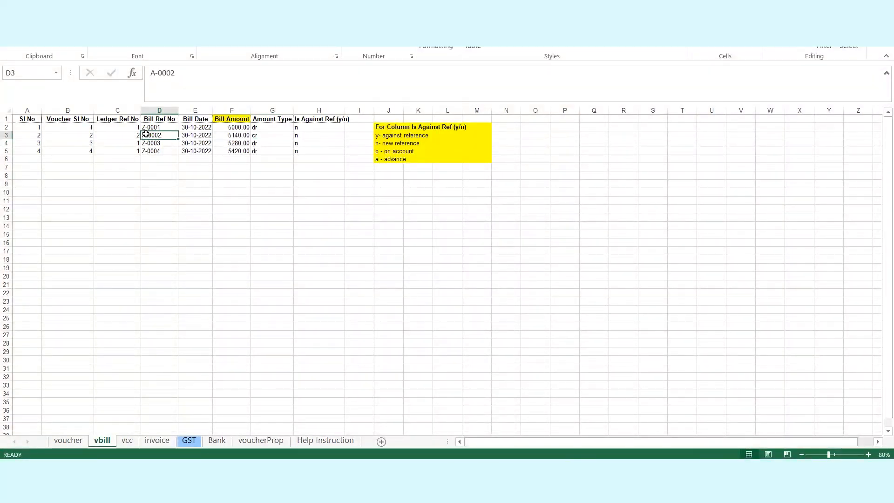
{"action": "left_click", "coordinate": [131, 443]}
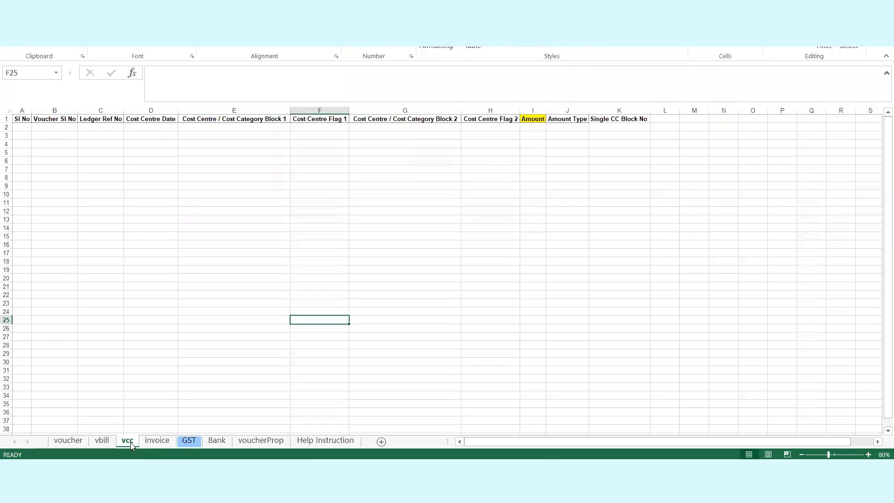
{"action": "left_click", "coordinate": [225, 441]}
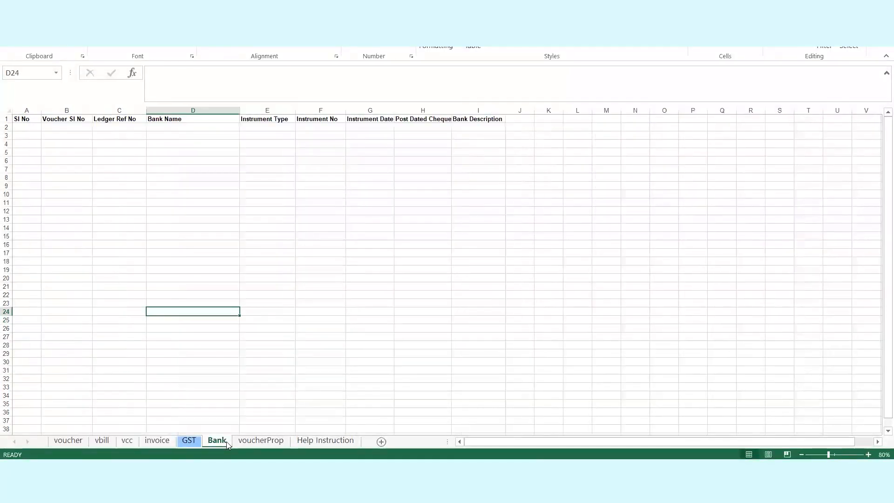
{"action": "left_click", "coordinate": [76, 440]}
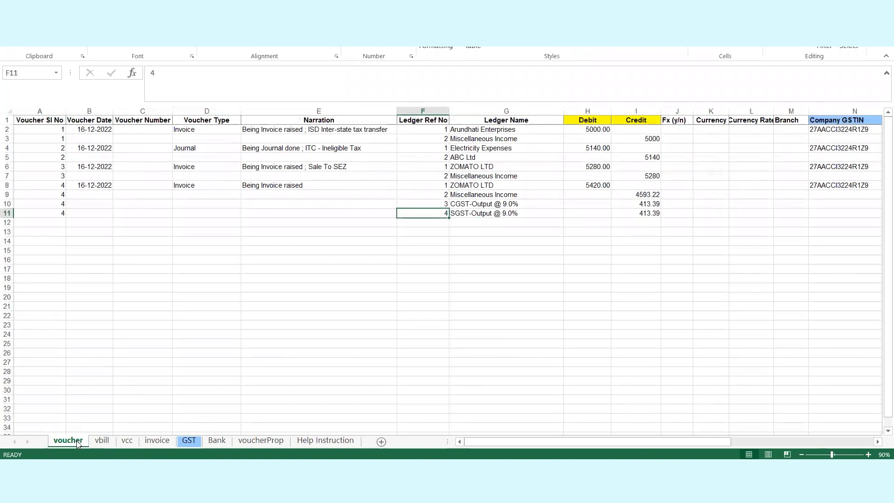
{"action": "left_click", "coordinate": [300, 398]}
{"action": "left_click", "coordinate": [431, 318]}
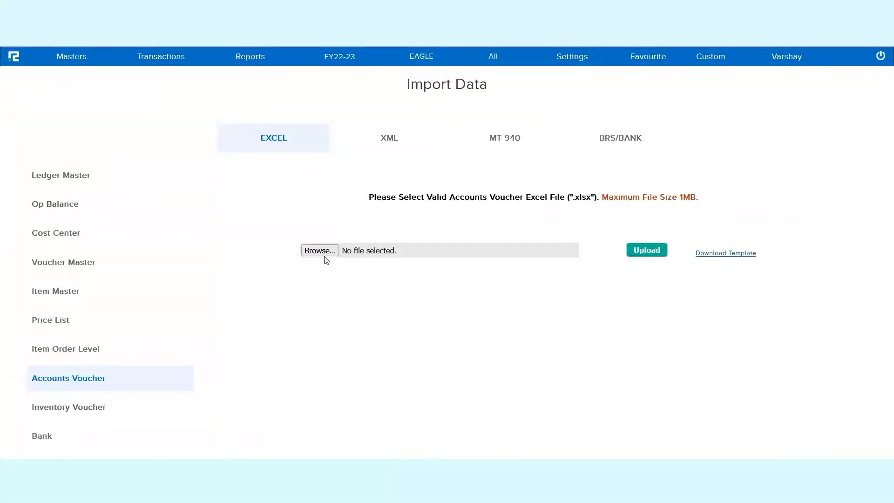
Step: Switch to the accounting web app and upload Account Import for Invoice.xlsx as the Accounts Voucher Excel import
{"action": "left_click", "coordinate": [320, 251]}
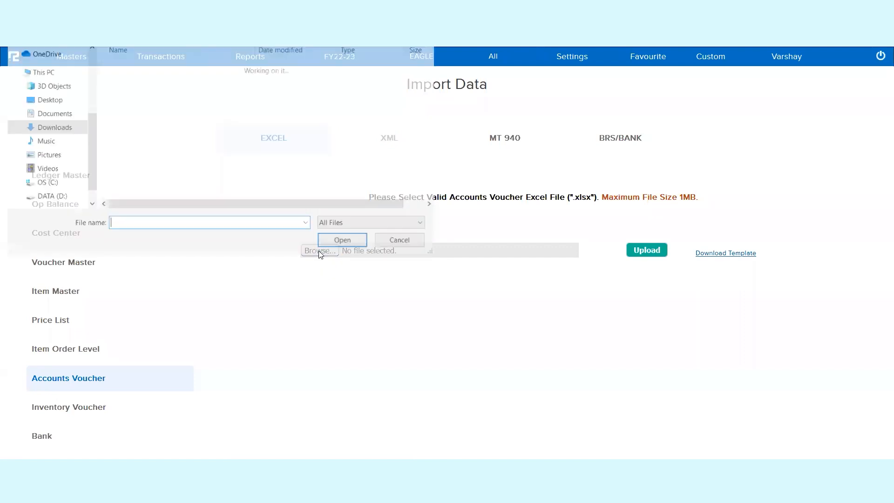
{"action": "left_click", "coordinate": [193, 81]}
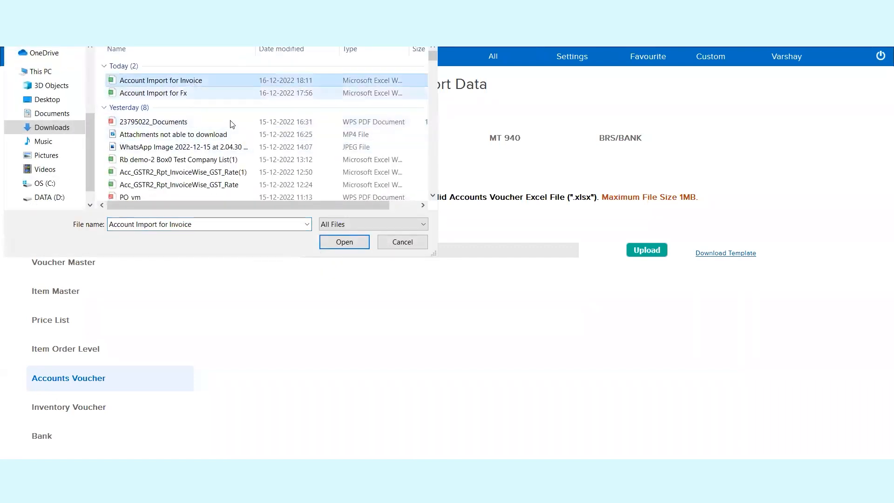
{"action": "left_click", "coordinate": [331, 243]}
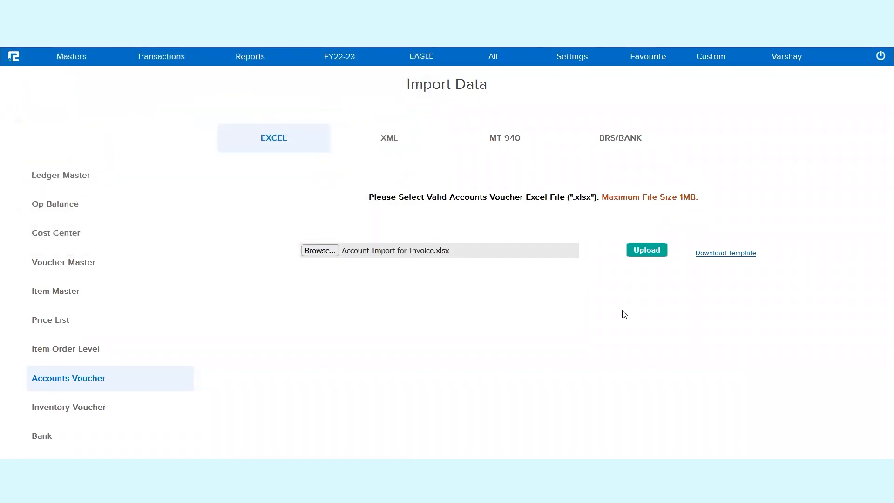
{"action": "left_click", "coordinate": [657, 256]}
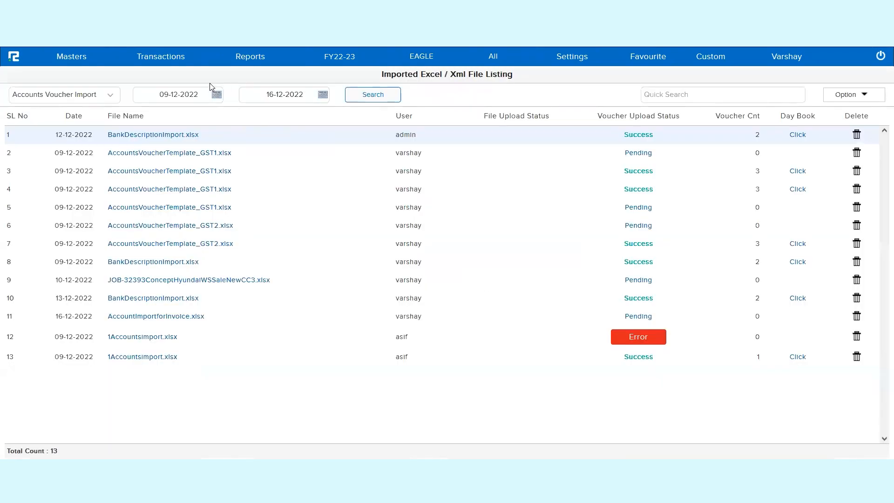
Step: Search the imported file listing for accounts voucher imports with the start date 16-12-2022
{"action": "left_click", "coordinate": [190, 98]}
{"action": "key", "text": "BackSpace"}
{"action": "key", "text": "Tab"}
{"action": "key", "text": "Tab"}
{"action": "key", "text": "Tab"}
{"action": "key", "text": "Return"}
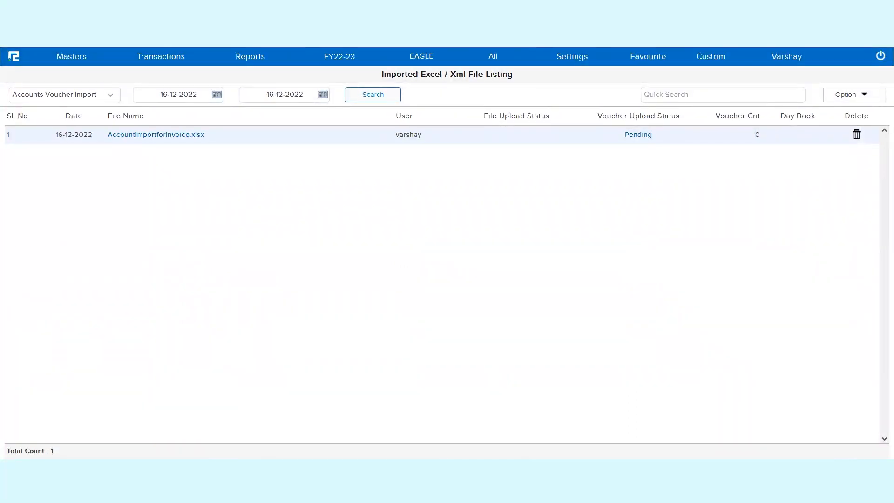
{"action": "key", "text": "alt+Tab"}
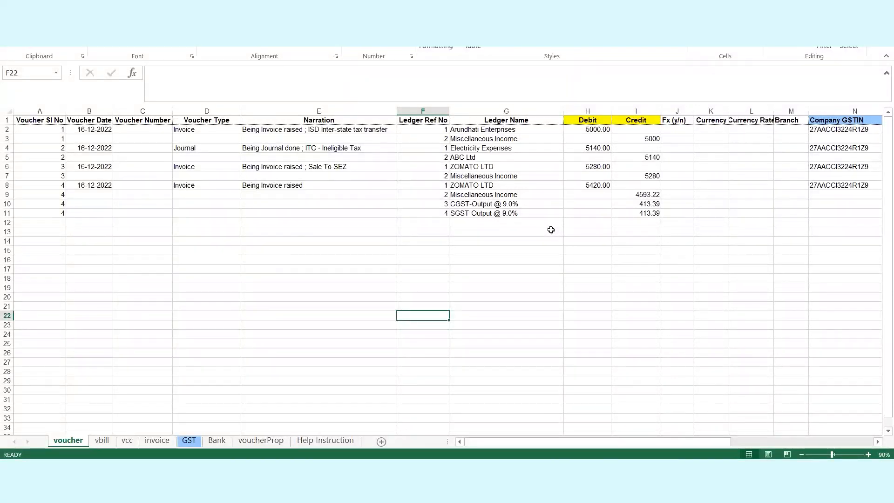
{"action": "key", "text": "alt+Tab"}
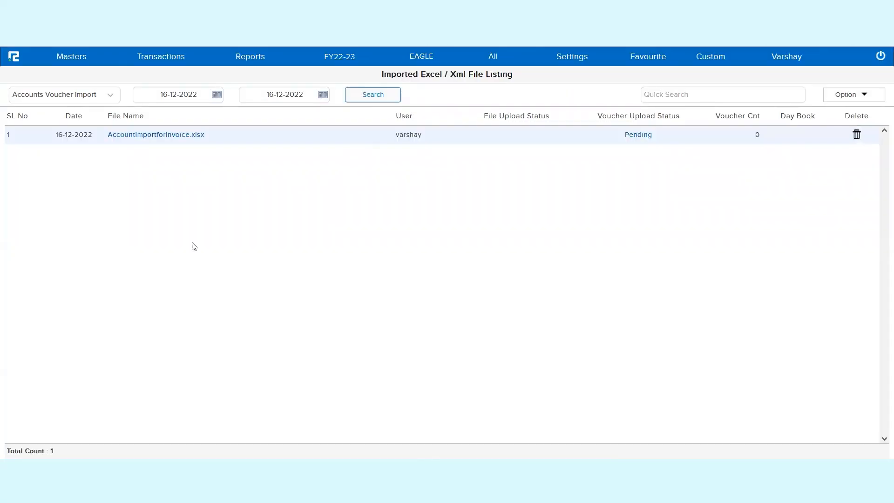
Step: Open a new accounts voucher entry and examine the SEZ / ITC / ISD options for the Journal type
{"action": "left_click", "coordinate": [14, 61]}
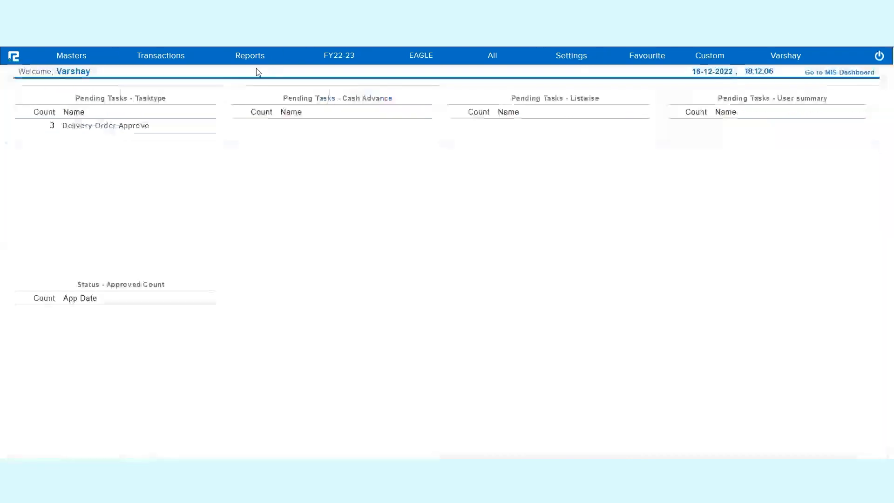
{"action": "left_click", "coordinate": [176, 58]}
{"action": "left_click", "coordinate": [160, 79]}
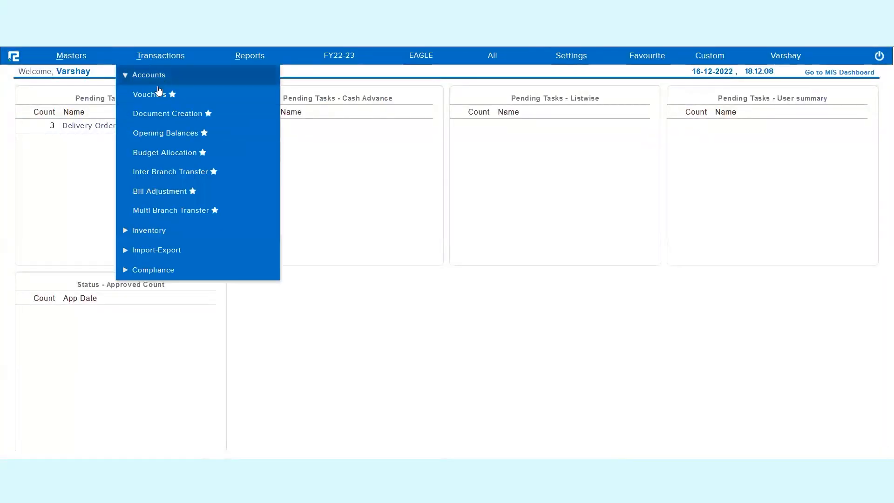
{"action": "left_click", "coordinate": [153, 95]}
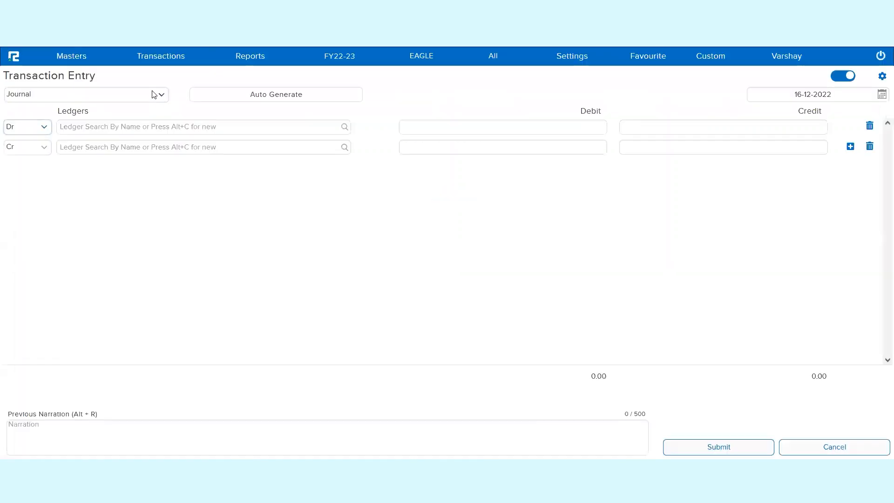
{"action": "left_click", "coordinate": [386, 77]}
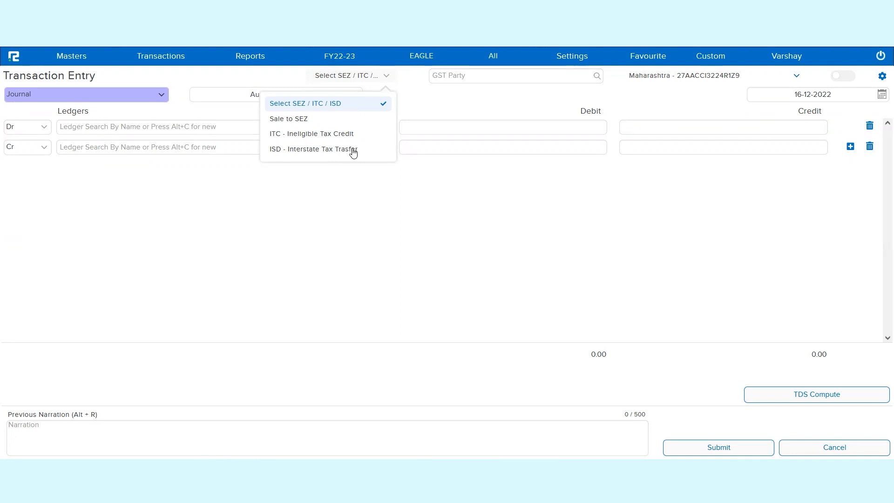
Step: Change the voucher type to Invoice and examine its SEZ / ISD options
{"action": "left_click", "coordinate": [150, 97]}
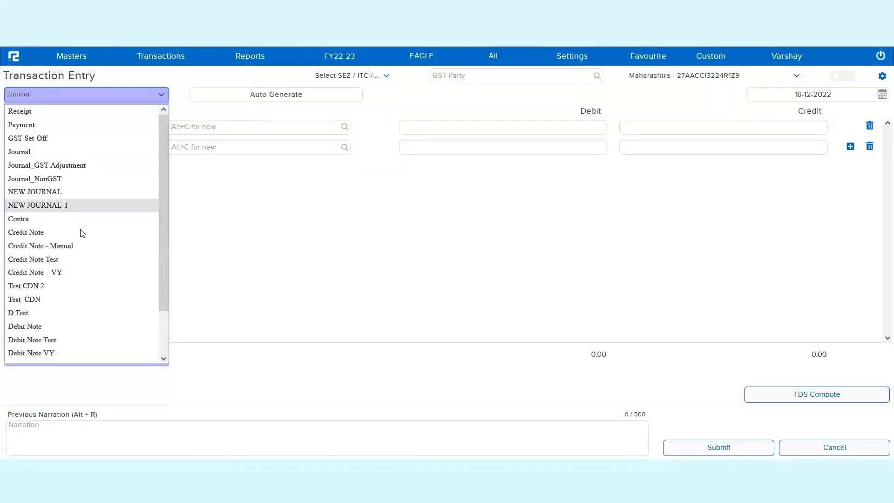
{"action": "scroll", "coordinate": [61, 312], "scroll_direction": "down", "scroll_amount": 2}
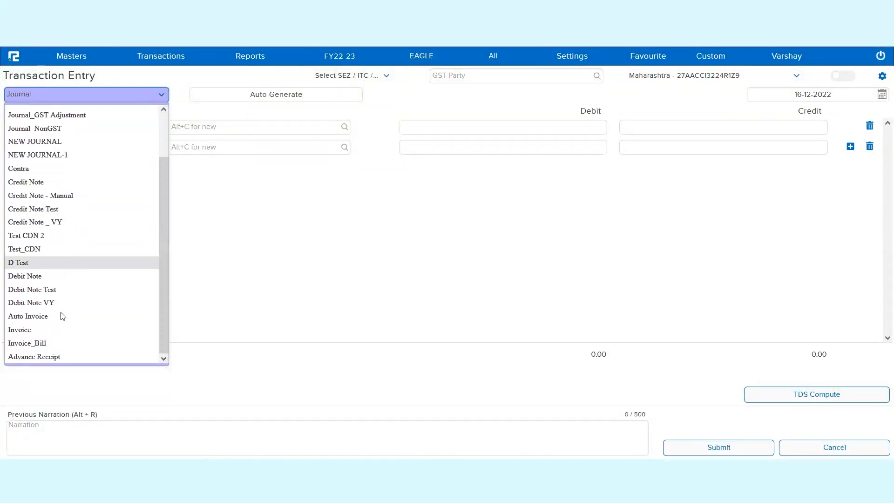
{"action": "left_click", "coordinate": [42, 330]}
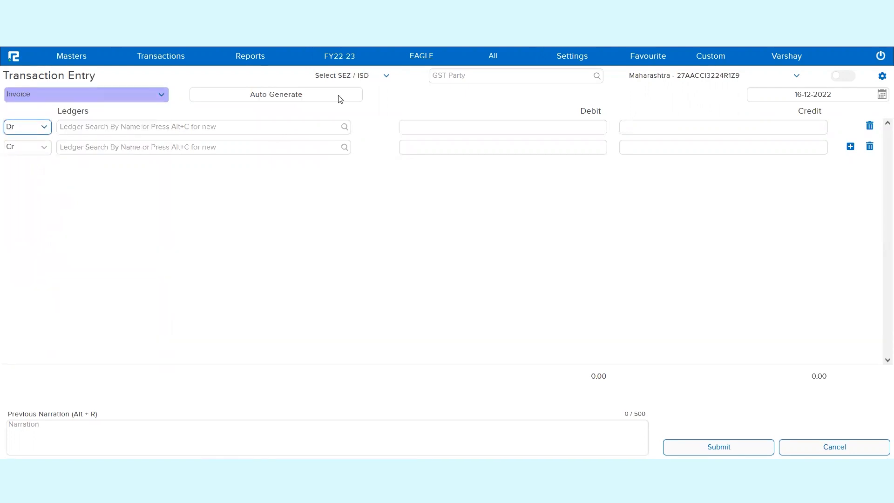
{"action": "left_click", "coordinate": [361, 81]}
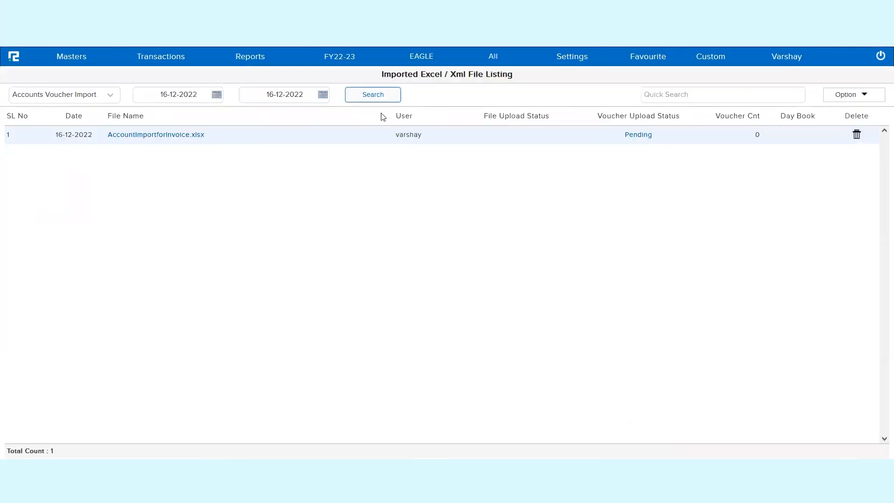
Step: Refresh the import listing, open the imported file's Day Book, and review the ISD Inter-state tax transfer invoice
{"action": "left_click", "coordinate": [377, 97]}
{"action": "left_click", "coordinate": [797, 135]}
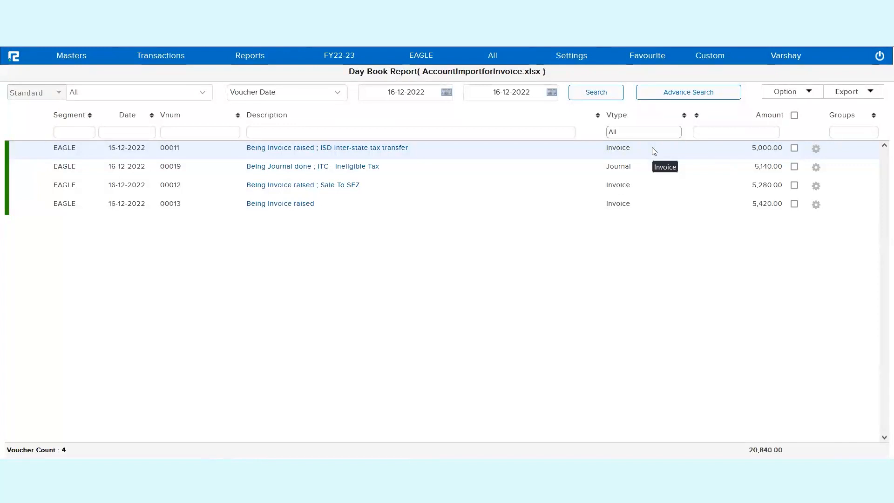
{"action": "left_click", "coordinate": [394, 149]}
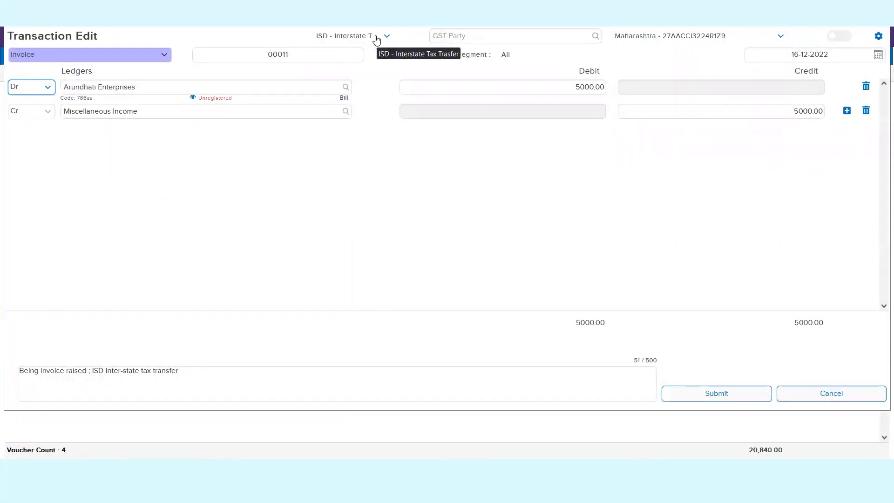
{"action": "key", "text": "Escape"}
Step: Review the ITC - Ineligible Tax journal and the Sale To SEZ invoice from the Day Book
{"action": "key", "text": "Down"}
{"action": "key", "text": "Return"}
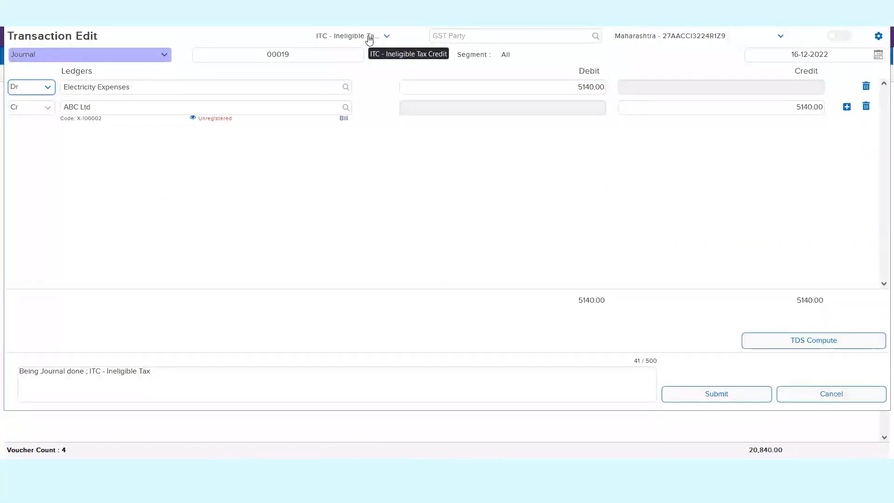
{"action": "key", "text": "Escape"}
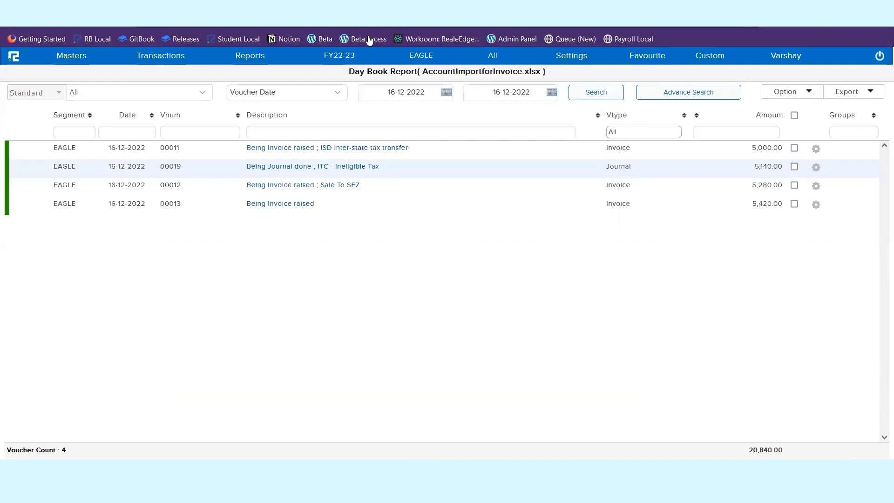
{"action": "key", "text": "Down"}
{"action": "key", "text": "Return"}
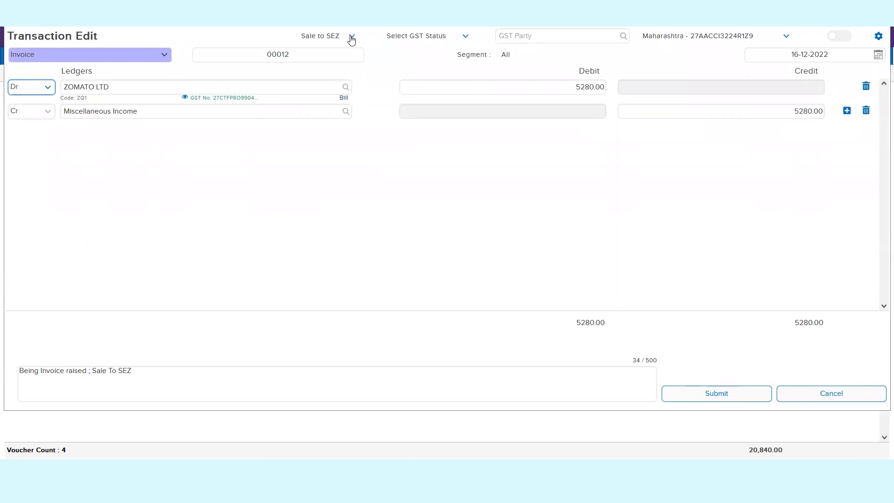
{"action": "key", "text": "Escape"}
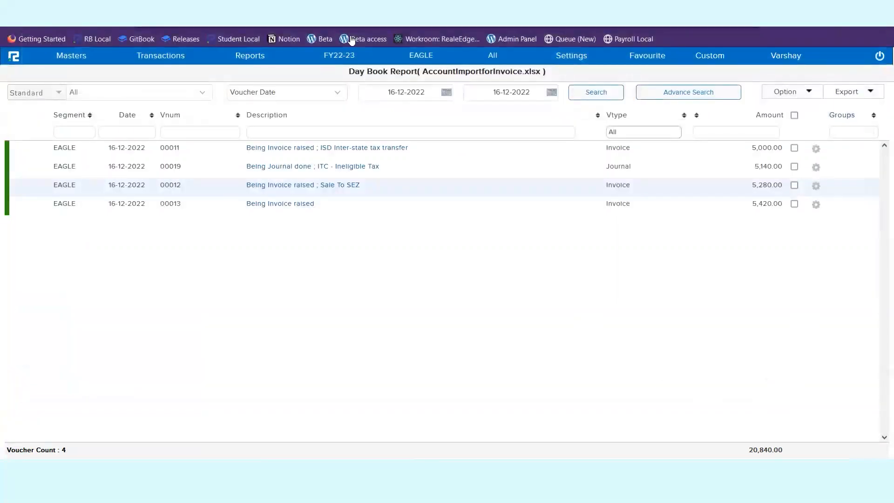
Step: Open the Being Invoice raised voucher without SEZ or ISD and check its GST ledger lines and SEZ / ISD selection
{"action": "key", "text": "Down"}
{"action": "key", "text": "Return"}
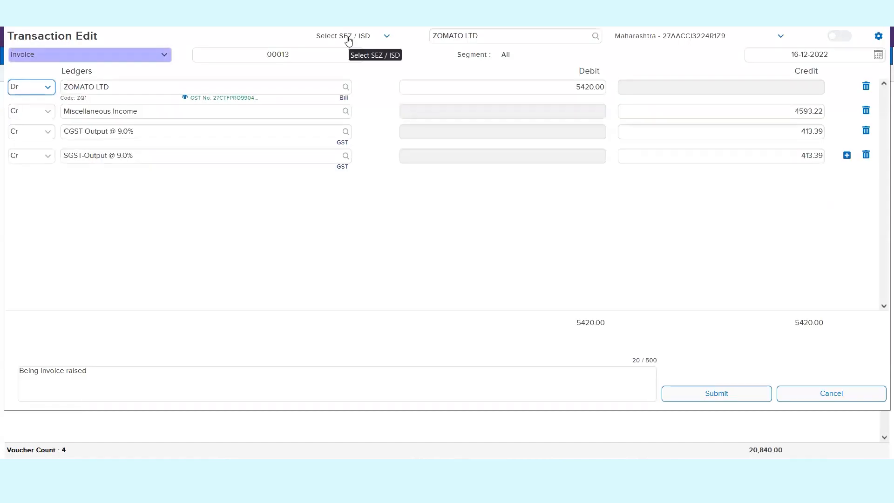
{"action": "left_click", "coordinate": [348, 41]}
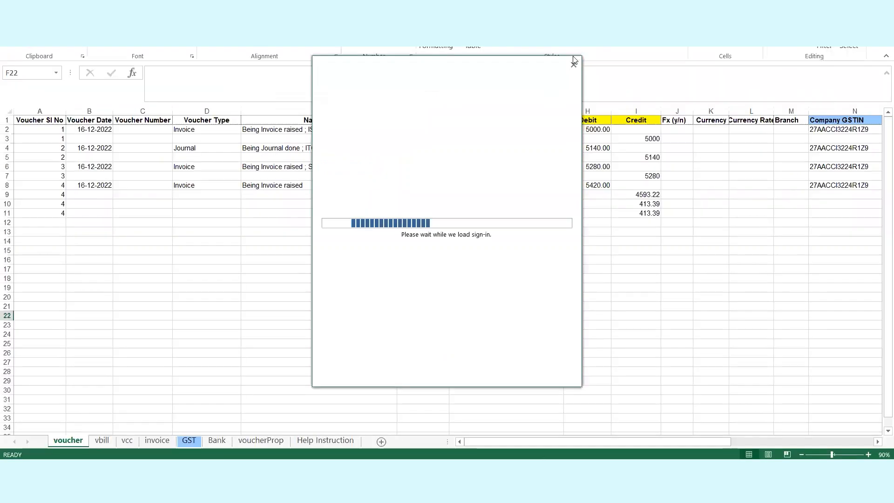
Step: Dismiss the Excel sign-in dialog and open the Account Import for Fx workbook from the Downloads folder
{"action": "left_click", "coordinate": [574, 62]}
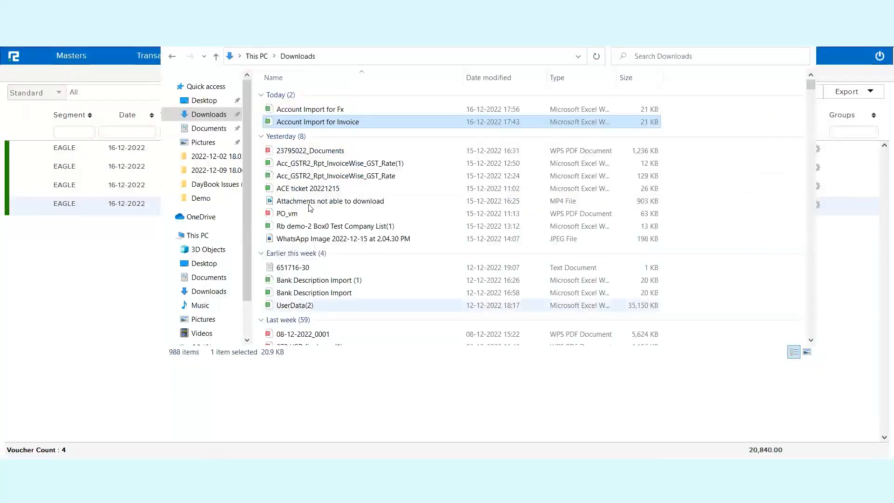
{"action": "double_click", "coordinate": [351, 109]}
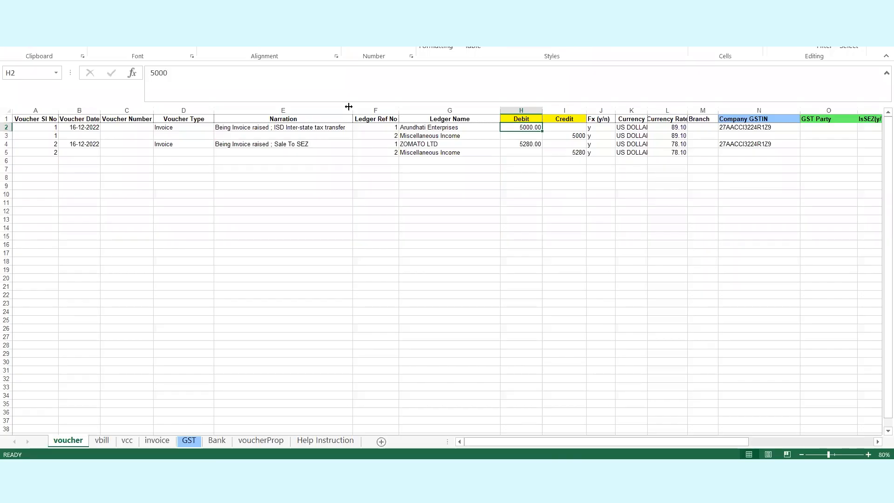
{"action": "left_click", "coordinate": [277, 211]}
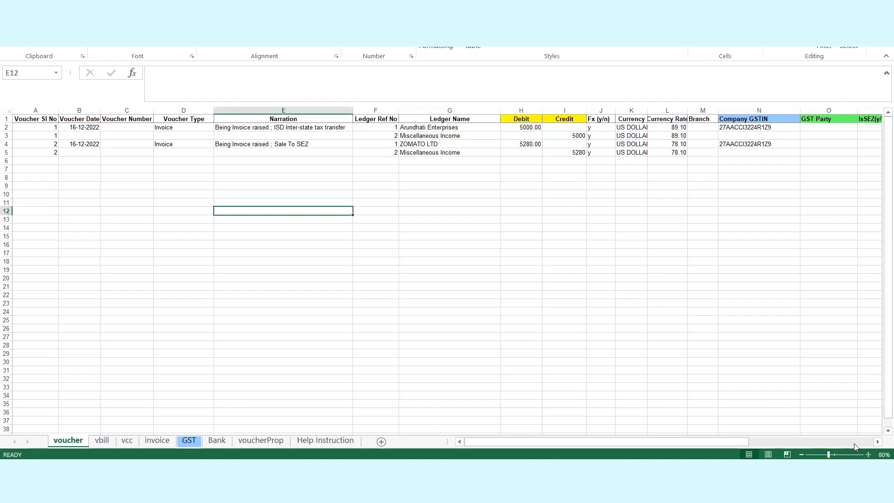
Step: Examine the Fx, Currency and Currency Rate columns on the voucher sheet, and fit the Currency column's width to its contents
{"action": "left_click", "coordinate": [869, 455]}
{"action": "left_click", "coordinate": [869, 455]}
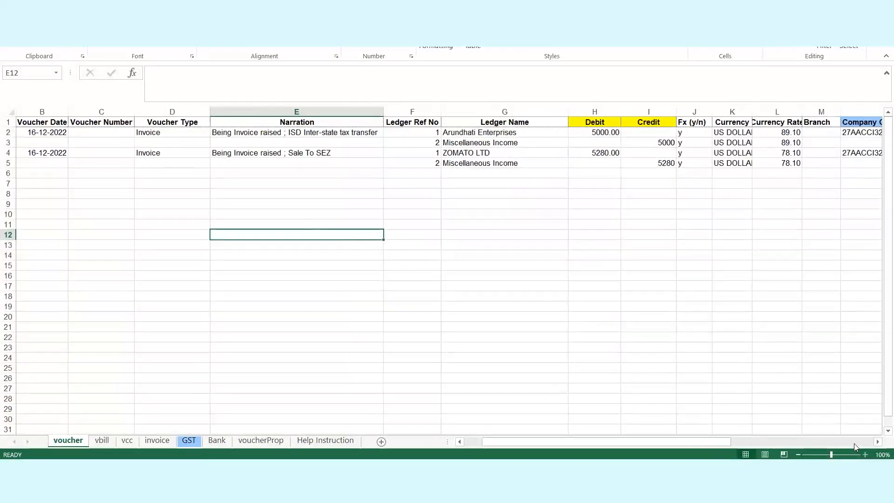
{"action": "scroll", "coordinate": [587, 225], "scroll_direction": "right", "scroll_amount": 3}
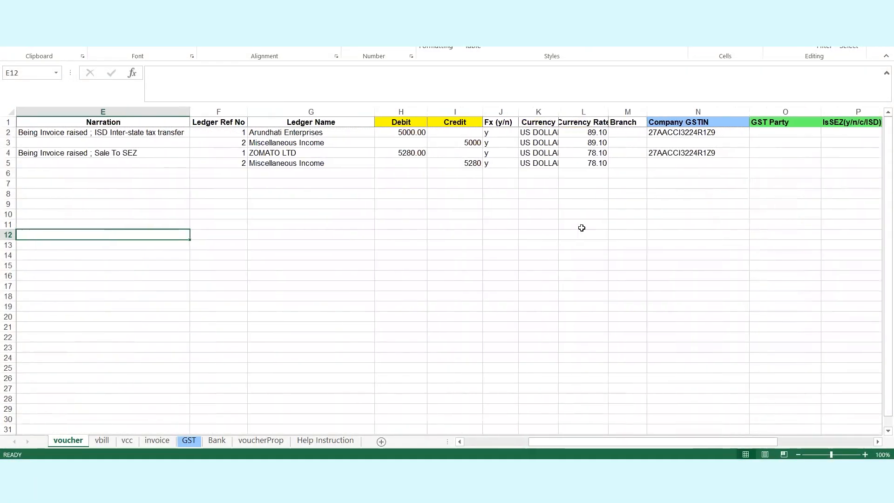
{"action": "left_click_drag", "start_coordinate": [499, 112], "coordinate": [601, 112]}
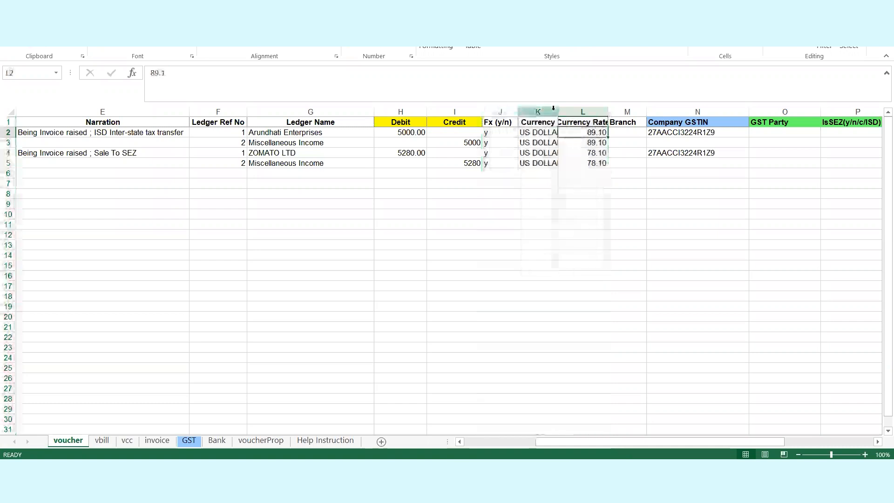
{"action": "double_click", "coordinate": [558, 112]}
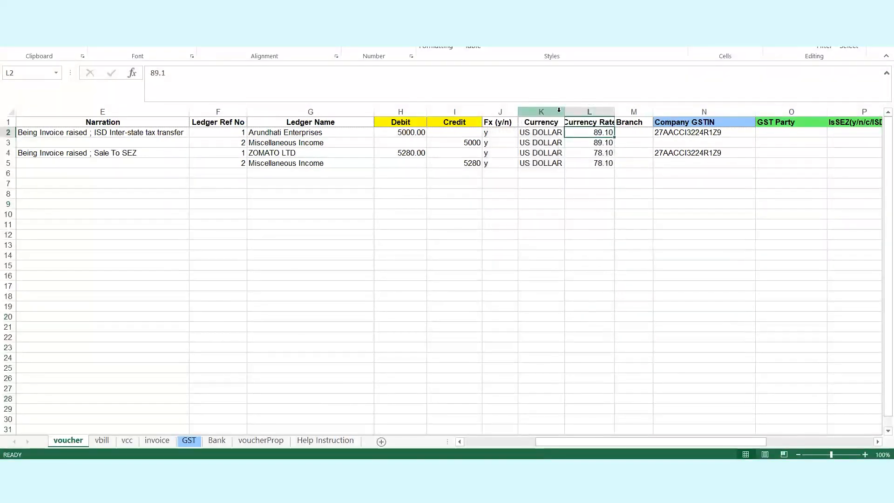
Step: Fit the Currency Rate column's width to its contents on the voucher sheet
{"action": "left_click", "coordinate": [589, 111]}
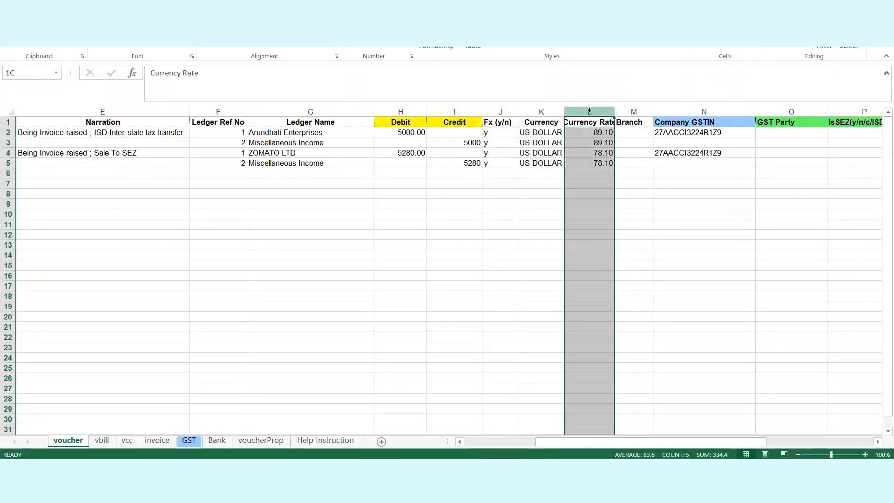
{"action": "double_click", "coordinate": [615, 108]}
{"action": "left_click", "coordinate": [393, 245]}
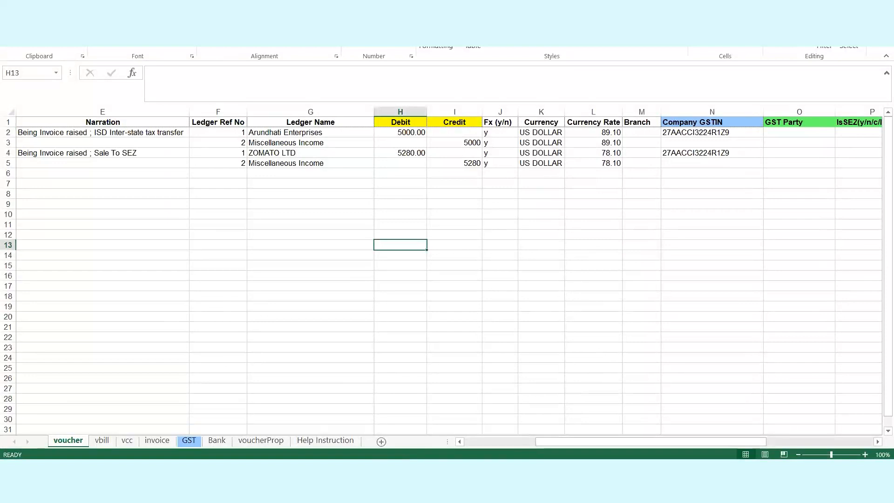
Step: Switch to the accounting application's Transaction Entry screen, turn on Foreign Exchange for the invoice, and dismiss the warning
{"action": "left_click", "coordinate": [450, 468]}
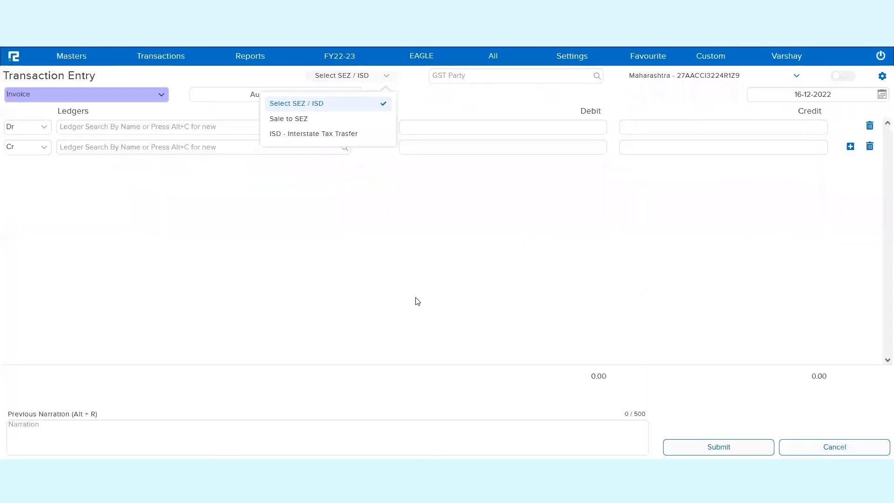
{"action": "left_click", "coordinate": [418, 302]}
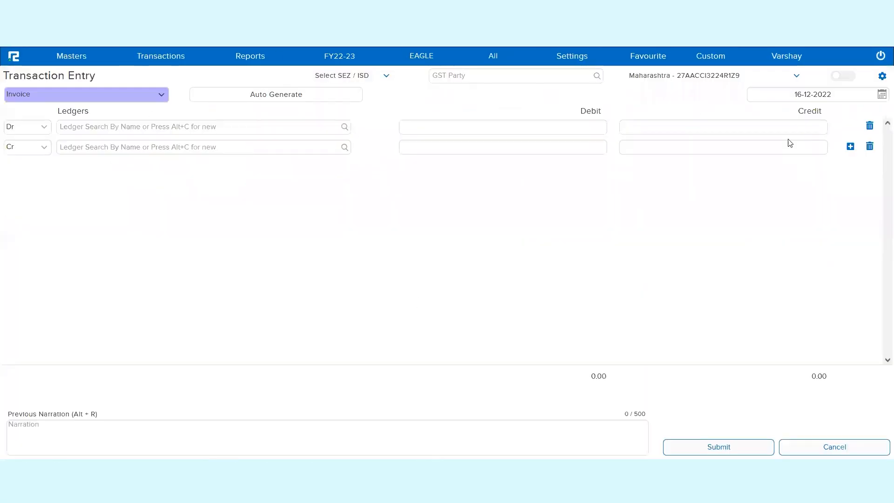
{"action": "left_click", "coordinate": [882, 76]}
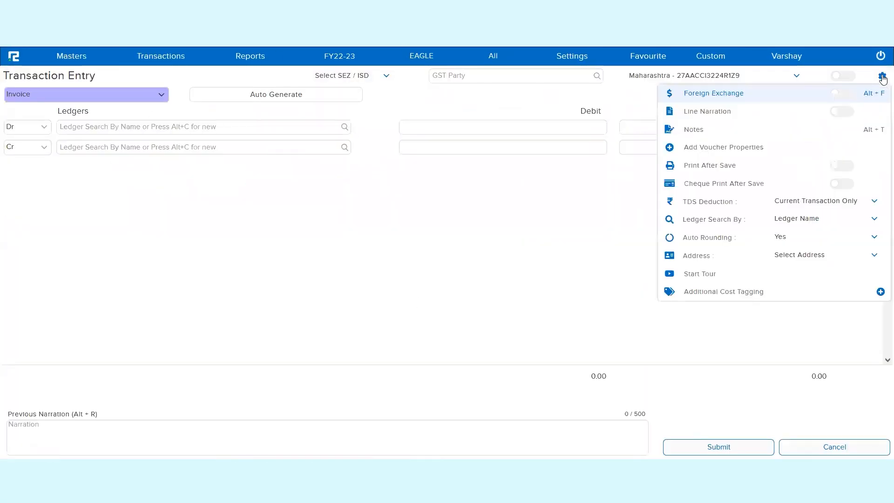
{"action": "left_click", "coordinate": [728, 97]}
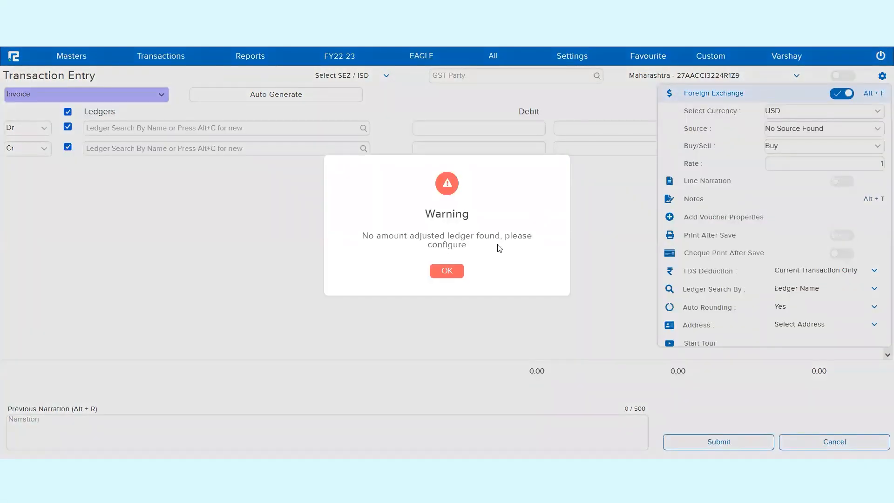
{"action": "left_click", "coordinate": [455, 270]}
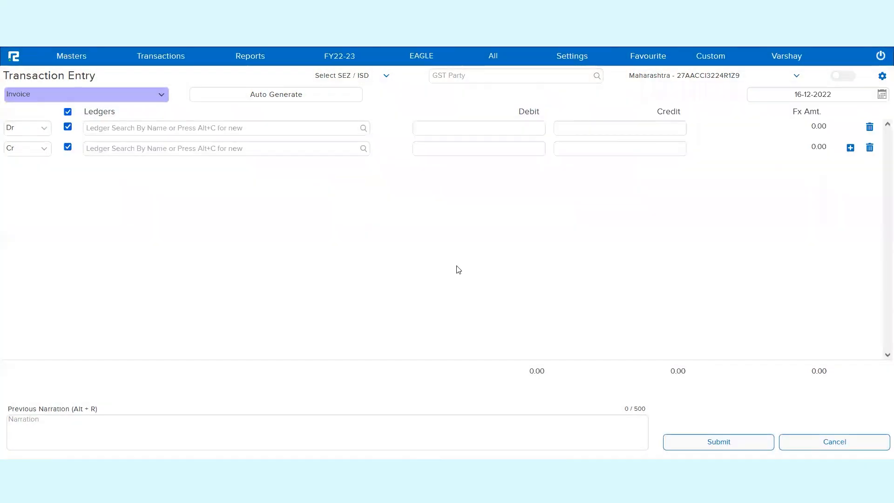
Step: Examine the available currencies and the source, buy/sell and rate fields in the invoice's Foreign Exchange settings
{"action": "left_click", "coordinate": [882, 76]}
{"action": "left_click", "coordinate": [786, 114]}
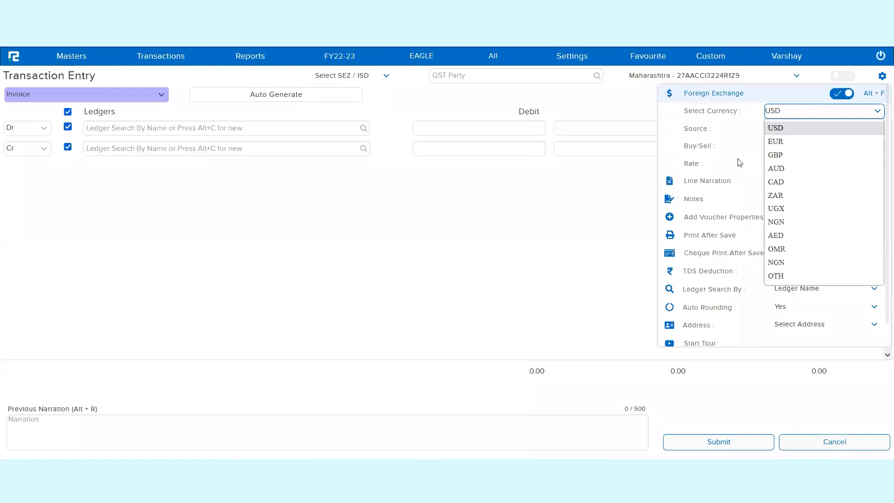
{"action": "left_click", "coordinate": [726, 168]}
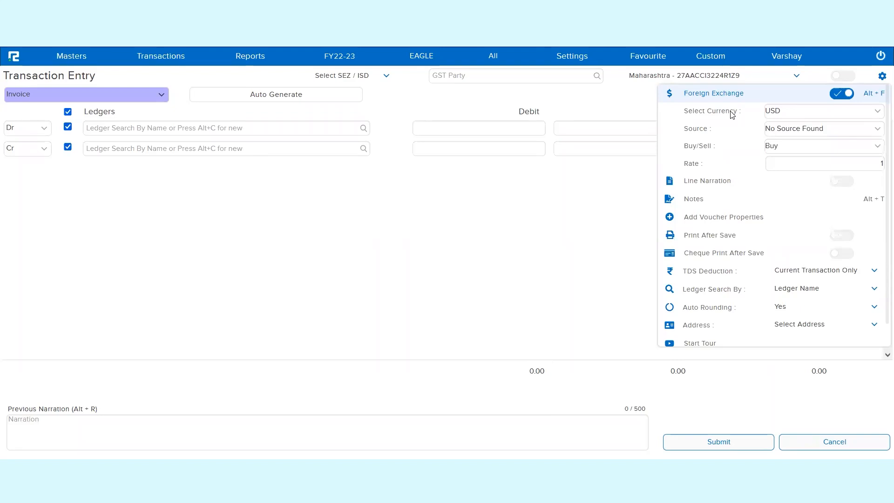
{"action": "left_click", "coordinate": [776, 115]}
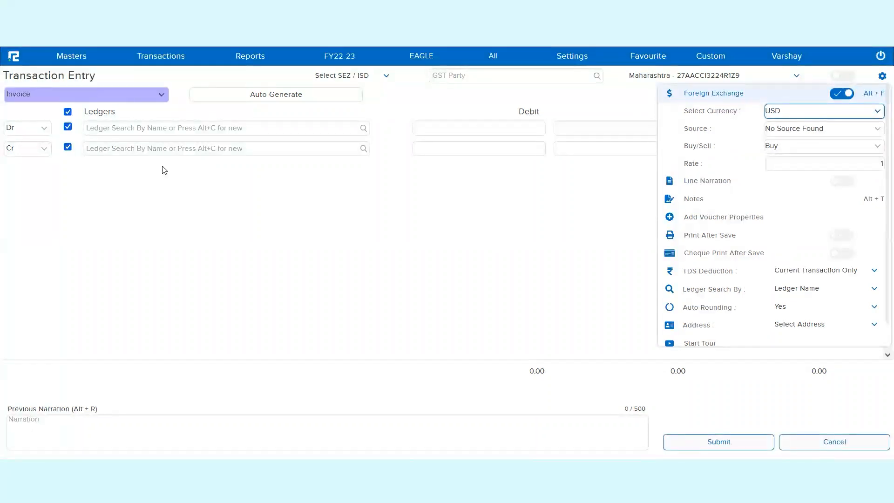
Step: Open the Currency Master View from the accounts masters
{"action": "left_click", "coordinate": [86, 58]}
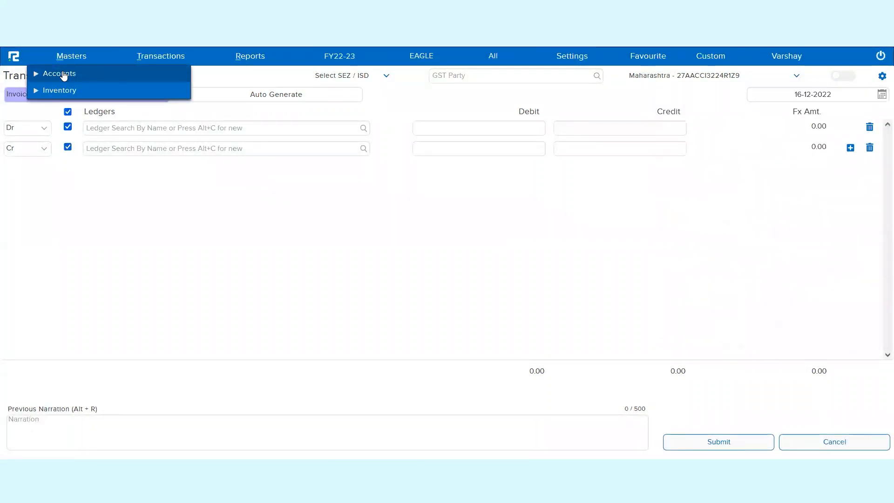
{"action": "left_click", "coordinate": [64, 73]}
{"action": "scroll", "coordinate": [88, 232], "scroll_direction": "down", "scroll_amount": 1}
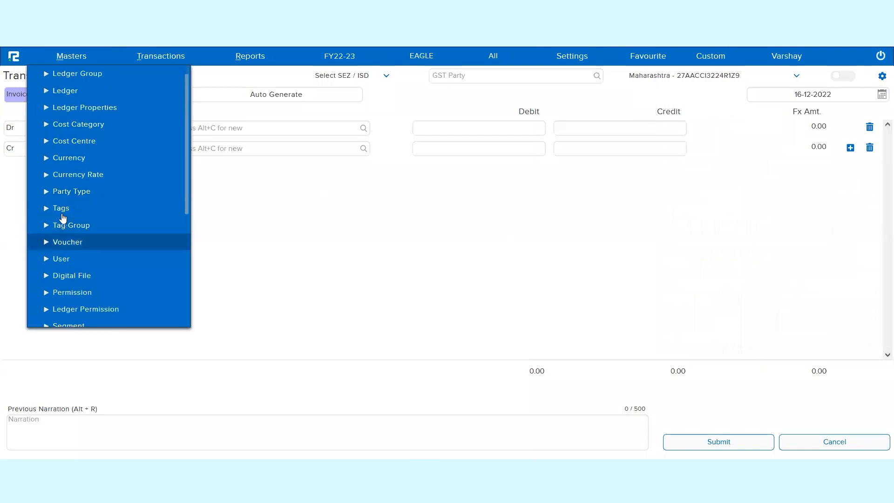
{"action": "left_click", "coordinate": [75, 158]}
{"action": "left_click", "coordinate": [67, 194]}
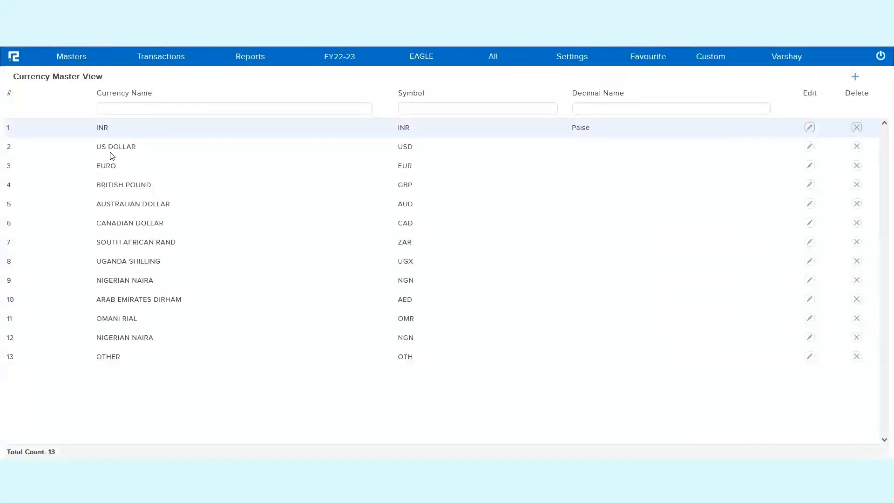
Step: Compare the Currency Name and Symbol entries for US DOLLAR in the currency master list
{"action": "double_click", "coordinate": [127, 152]}
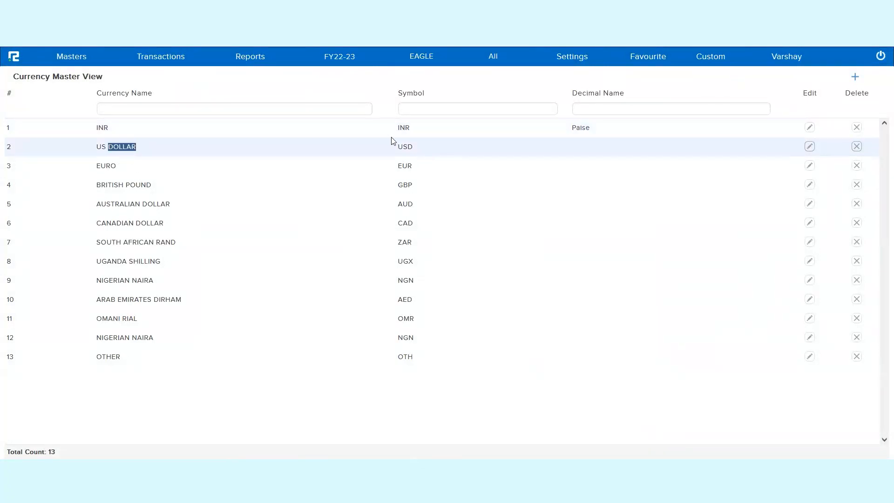
{"action": "double_click", "coordinate": [399, 146]}
{"action": "triple_click", "coordinate": [134, 93]}
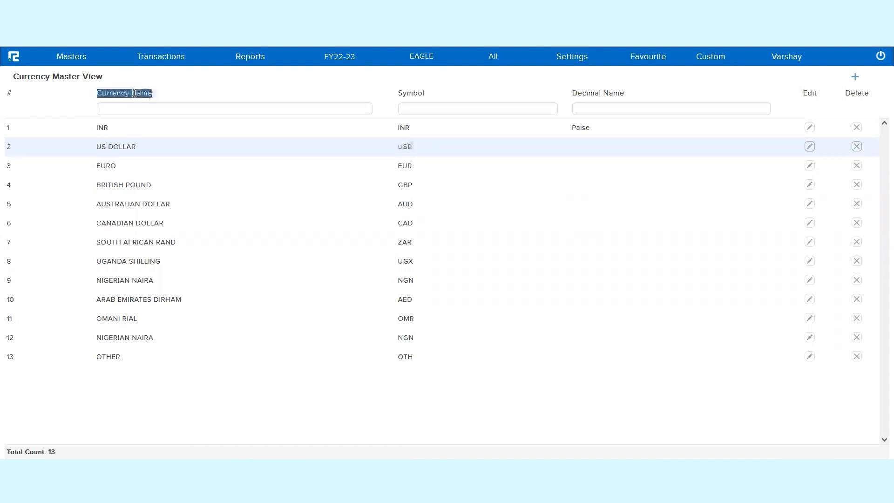
{"action": "triple_click", "coordinate": [421, 100]}
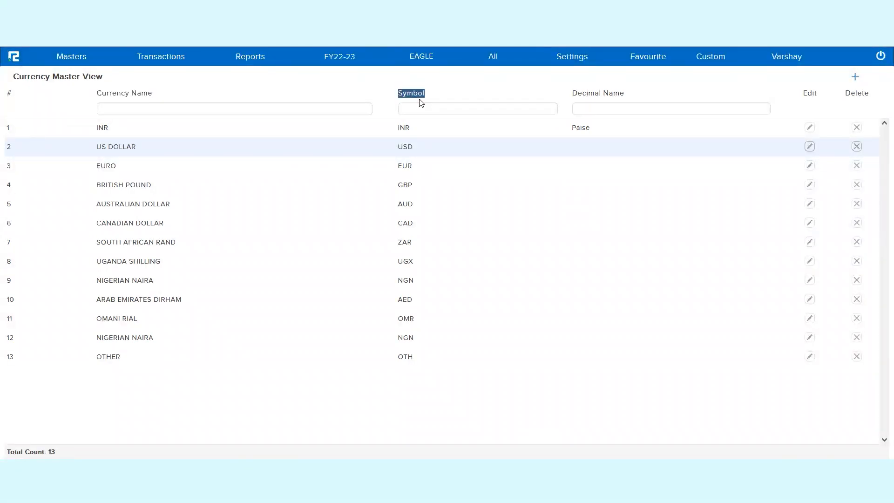
Step: Return to the Account Import for Fx workbook and check the currency, Ledger Ref No and Ledger Name entries on the voucher sheet
{"action": "key", "text": "alt+Tab"}
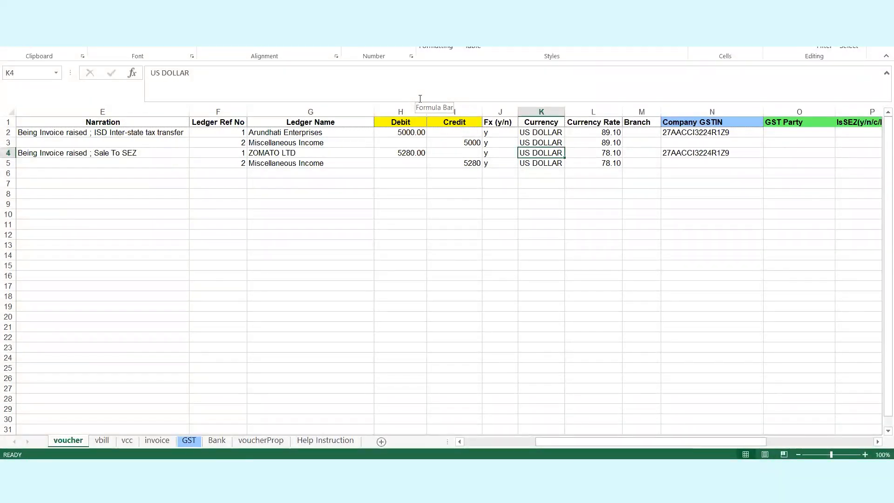
{"action": "key", "text": "alt+Tab"}
{"action": "key", "text": "alt+Tab"}
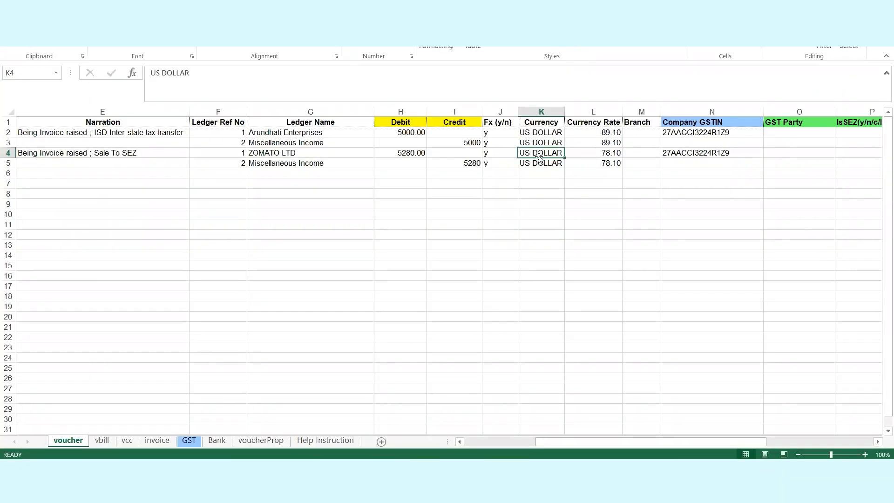
{"action": "key", "text": "Up"}
{"action": "key", "text": "Up"}
{"action": "key", "text": "Left"}
{"action": "key", "text": "Left"}
{"action": "key", "text": "Left"}
{"action": "key", "text": "Left"}
{"action": "key", "text": "Left"}
{"action": "key", "text": "Left"}
{"action": "key", "text": "Left"}
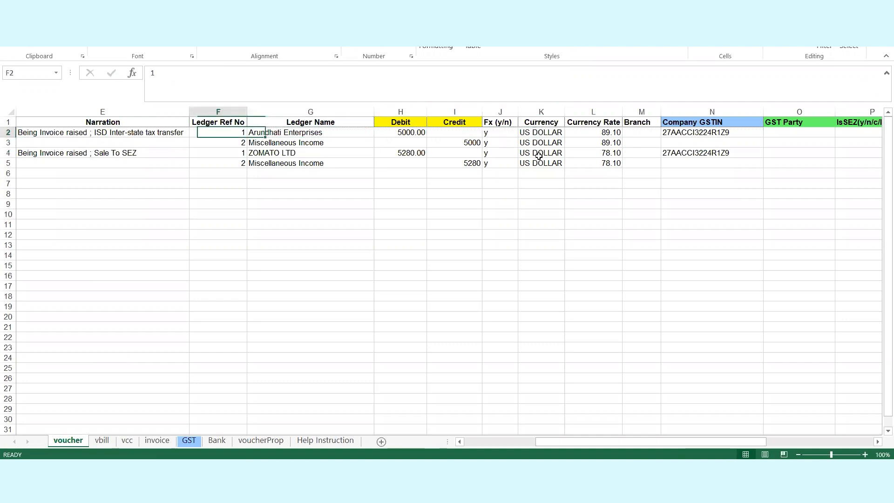
{"action": "key", "text": "Right"}
{"action": "key", "text": "Right"}
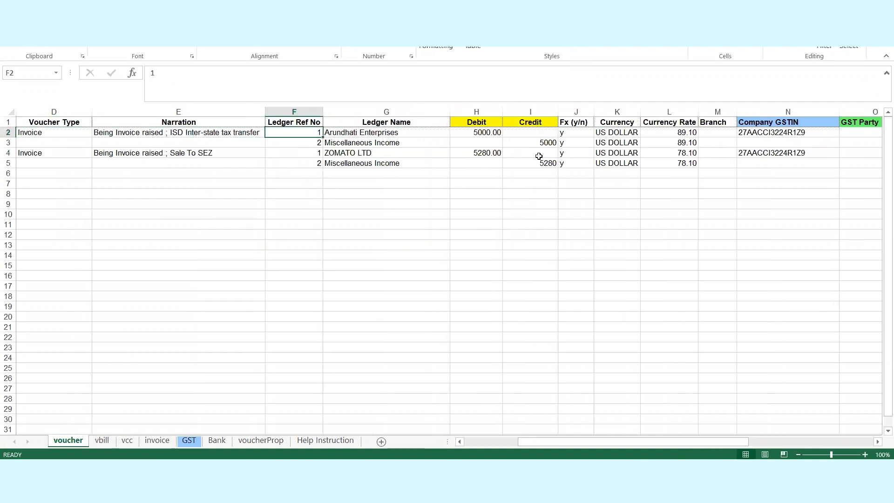
{"action": "key", "text": "Down"}
{"action": "key", "text": "Right"}
{"action": "key", "text": "Down"}
{"action": "key", "text": "Up"}
{"action": "key", "text": "Up"}
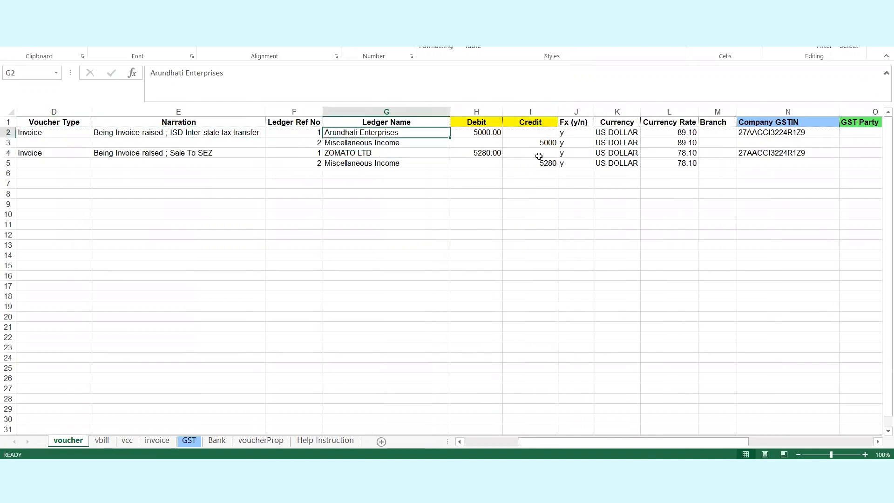
Step: Shorten the first voucher's narration in cell E2 to "Being Invoice raised"
{"action": "key", "text": "Left"}
{"action": "key", "text": "Left"}
{"action": "key", "text": "F2"}
{"action": "key", "text": "BackSpace"}
{"action": "key", "text": "BackSpace"}
{"action": "key", "text": "BackSpace"}
{"action": "key", "text": "BackSpace"}
{"action": "key", "text": "BackSpace"}
{"action": "key", "text": "BackSpace"}
{"action": "key", "text": "BackSpace"}
{"action": "key", "text": "BackSpace"}
{"action": "key", "text": "BackSpace"}
{"action": "key", "text": "BackSpace"}
{"action": "key", "text": "BackSpace"}
{"action": "key", "text": "BackSpace"}
{"action": "key", "text": "BackSpace"}
{"action": "key", "text": "BackSpace"}
{"action": "key", "text": "BackSpace"}
{"action": "key", "text": "BackSpace"}
{"action": "key", "text": "BackSpace"}
{"action": "key", "text": "BackSpace"}
{"action": "key", "text": "BackSpace"}
{"action": "key", "text": "BackSpace"}
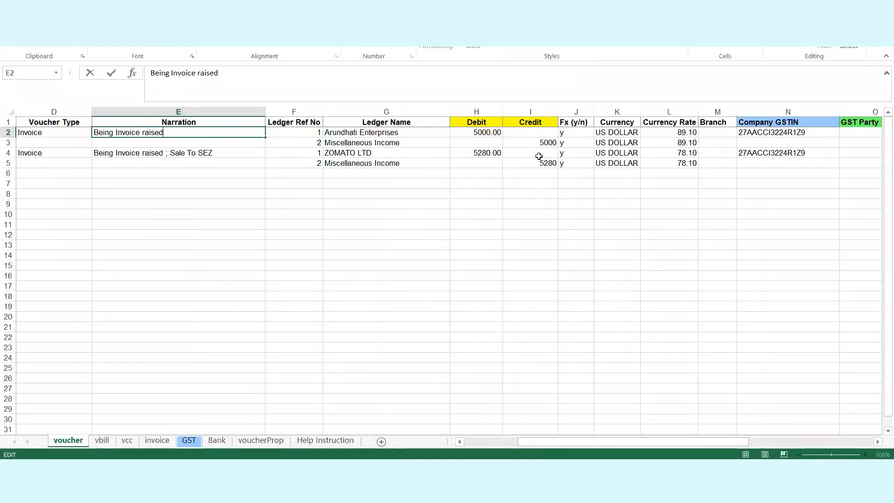
{"action": "key", "text": "Return"}
Step: Copy the narration from E2 into the second voucher's narration cell E4
{"action": "key", "text": "Up"}
{"action": "key", "text": "ctrl+c"}
{"action": "key", "text": "Down"}
{"action": "key", "text": "Down"}
{"action": "key", "text": "ctrl+v"}
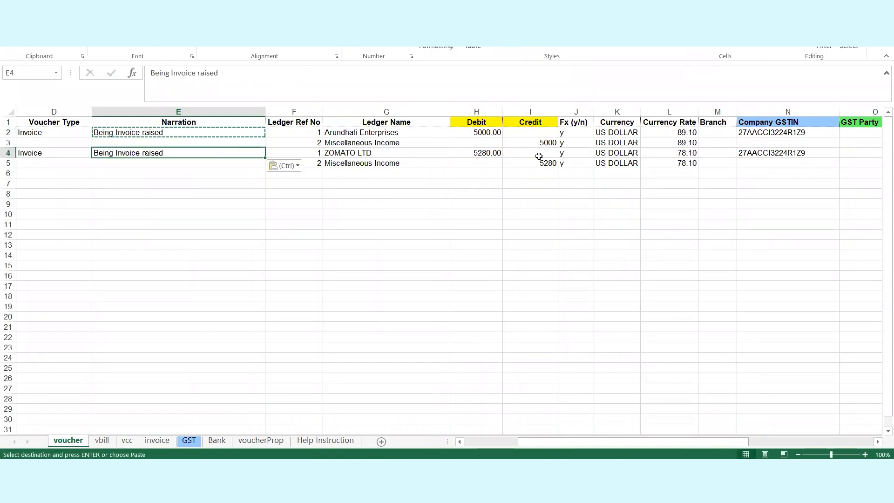
Step: Examine the Debit, Credit, Fx, Currency, Currency Rate, Branch and Company GSTIN entries of the vouchers
{"action": "key", "text": "Right"}
{"action": "key", "text": "Right"}
{"action": "key", "text": "Right"}
{"action": "key", "text": "Right"}
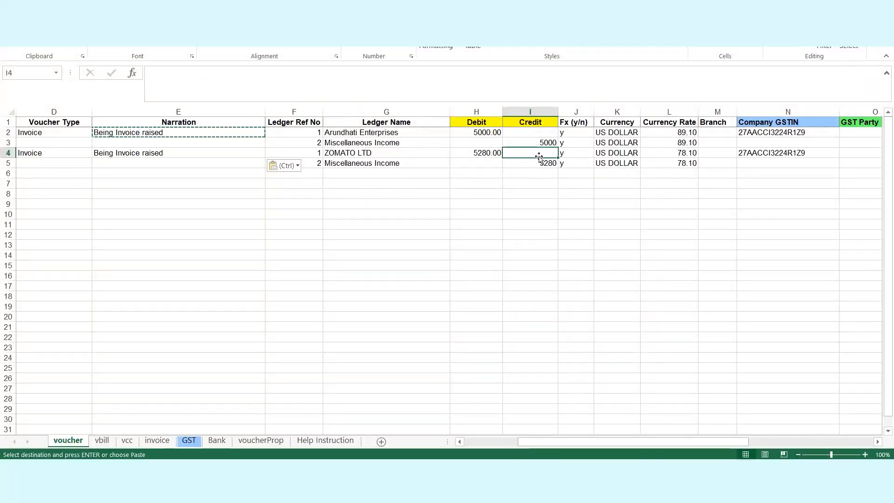
{"action": "key", "text": "Up"}
{"action": "key", "text": "Right"}
{"action": "key", "text": "Up"}
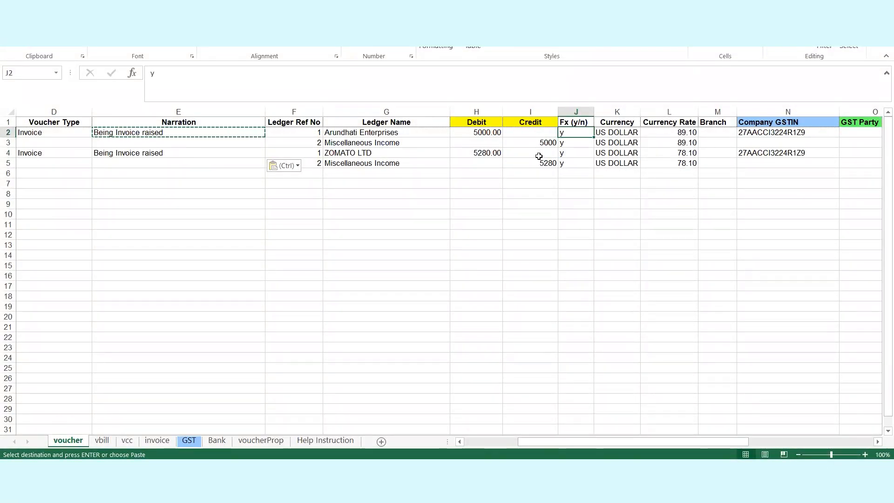
{"action": "key", "text": "Down"}
{"action": "key", "text": "Right"}
{"action": "key", "text": "Up"}
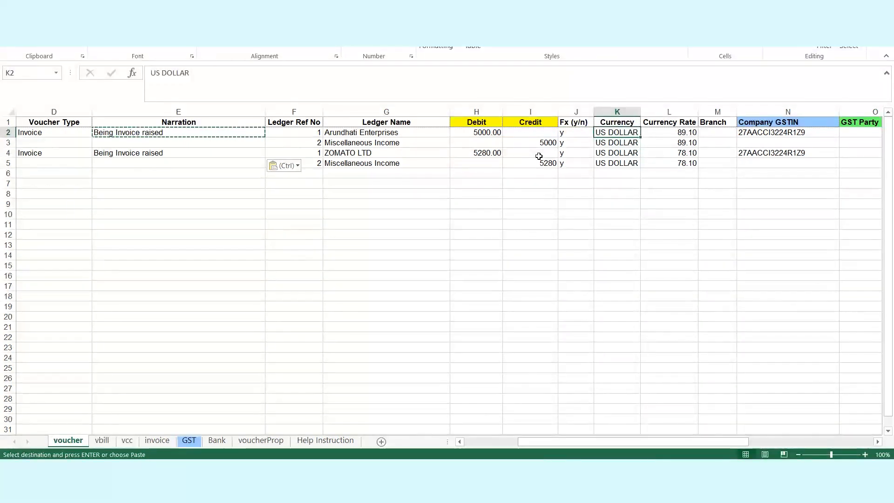
{"action": "key", "text": "Right"}
{"action": "key", "text": "Right"}
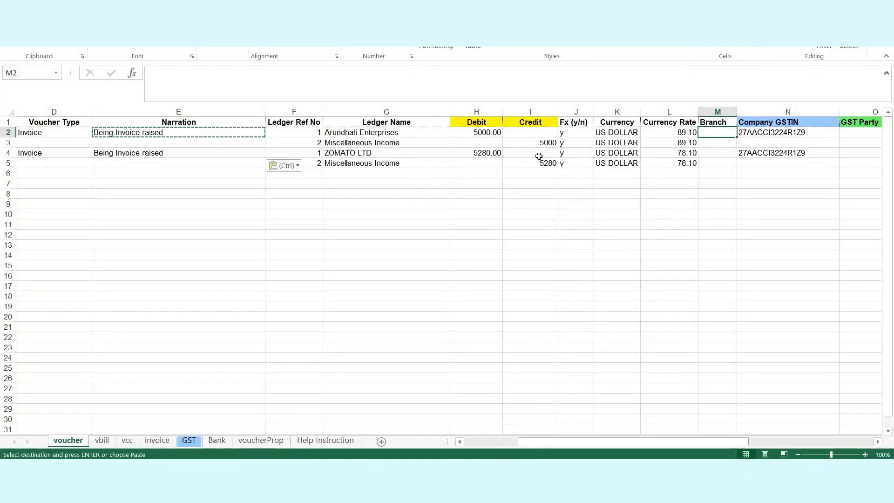
{"action": "key", "text": "Right"}
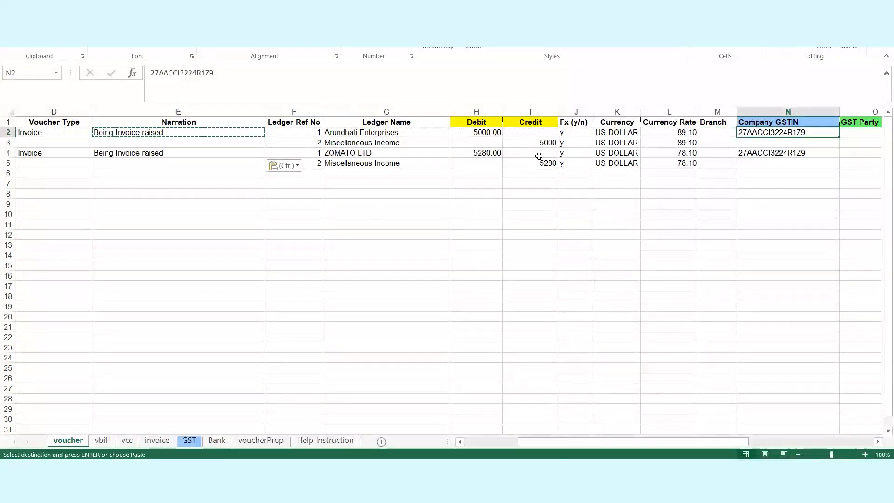
Step: Examine the first voucher row from GST Party to Ref Receipt Date, return to cell A2, and clear the copy selection
{"action": "key", "text": "Right"}
{"action": "key", "text": "Right"}
{"action": "key", "text": "Right"}
{"action": "key", "text": "Right"}
{"action": "key", "text": "Right"}
{"action": "key", "text": "Right"}
{"action": "key", "text": "Right"}
{"action": "key", "text": "Right"}
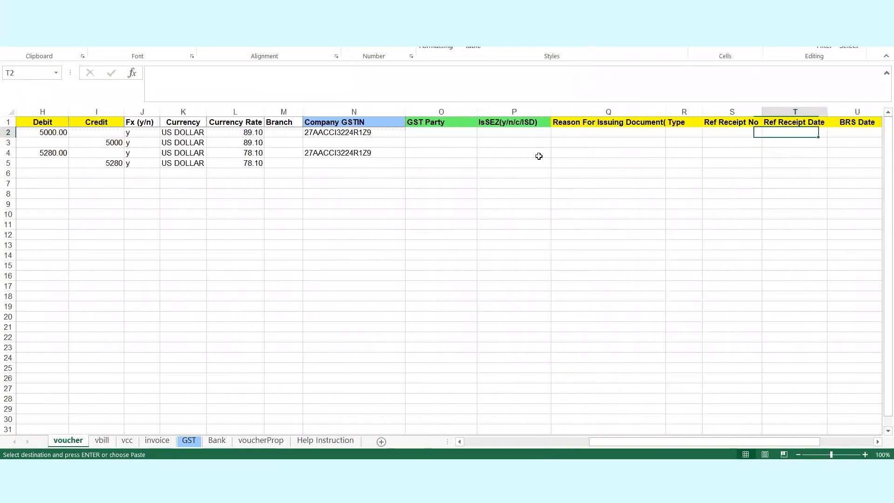
{"action": "key", "text": "Left"}
{"action": "key", "text": "Left"}
{"action": "key", "text": "Left"}
{"action": "key", "text": "Left"}
{"action": "key", "text": "Left"}
{"action": "key", "text": "Left"}
{"action": "key", "text": "Left"}
{"action": "key", "text": "Left"}
{"action": "key", "text": "Left"}
{"action": "key", "text": "Left"}
{"action": "key", "text": "Left"}
{"action": "key", "text": "Left"}
{"action": "key", "text": "Left"}
{"action": "key", "text": "Left"}
{"action": "key", "text": "Left"}
{"action": "key", "text": "Left"}
{"action": "key", "text": "Left"}
{"action": "key", "text": "Left"}
{"action": "key", "text": "Left"}
{"action": "key", "text": "Left"}
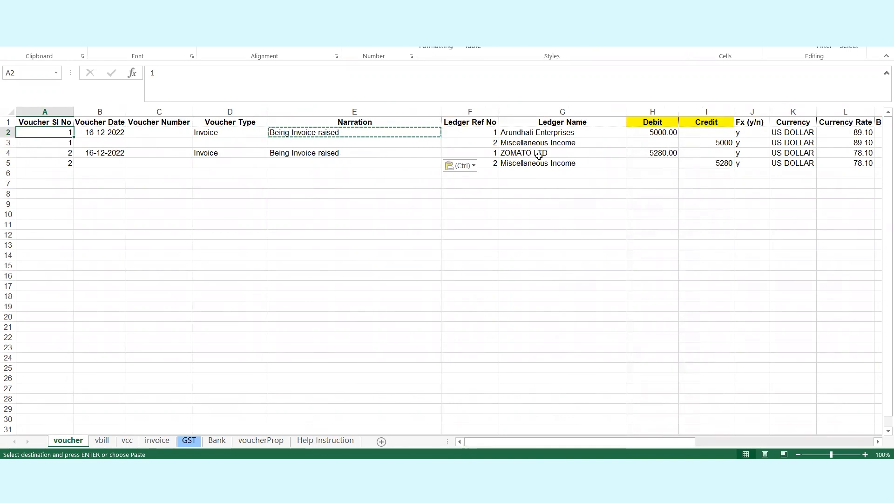
{"action": "key", "text": "Escape"}
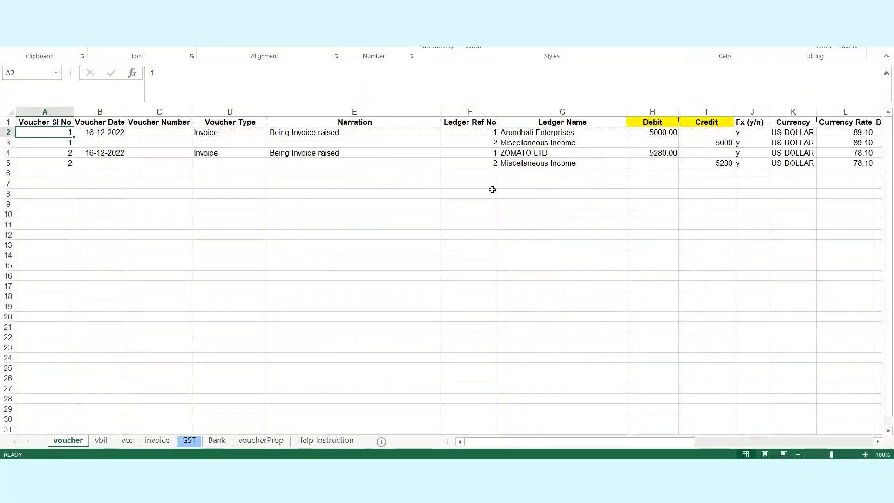
Step: Look over the remaining voucher columns and inspect the vbill, vcc and GST sheets
{"action": "scroll", "coordinate": [724, 174], "scroll_direction": "right", "scroll_amount": 3}
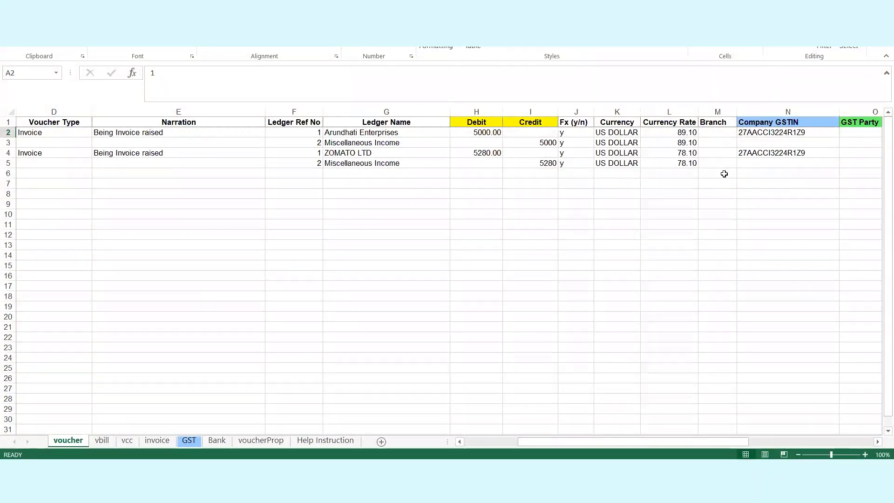
{"action": "left_click", "coordinate": [101, 441]}
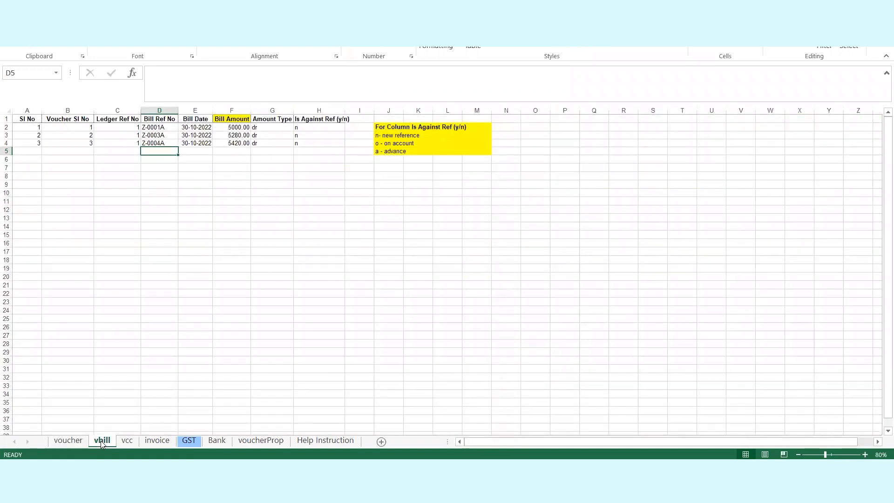
{"action": "left_click", "coordinate": [128, 440]}
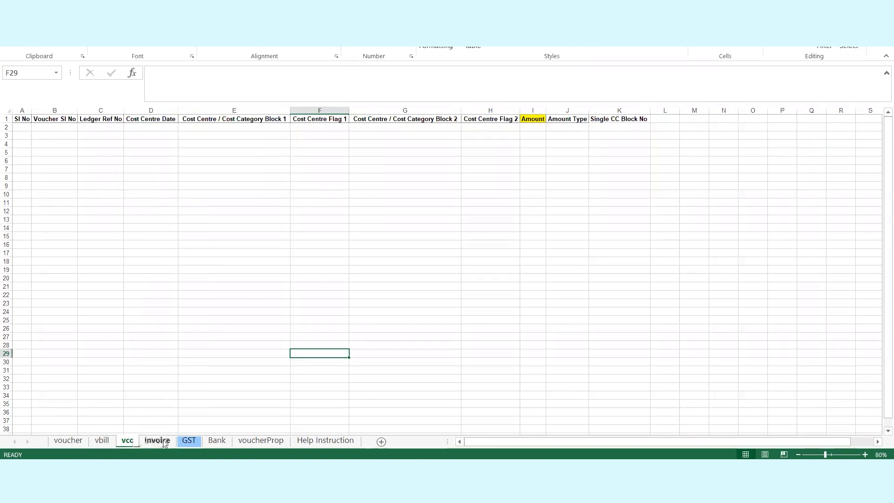
{"action": "left_click", "coordinate": [189, 440]}
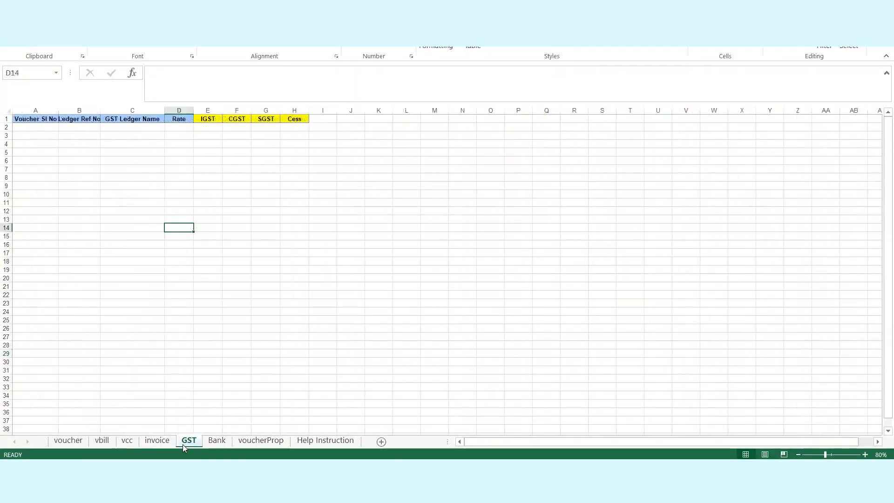
Step: Inspect the Bank and voucherProp sheets and return to the voucher sheet
{"action": "left_click", "coordinate": [210, 443]}
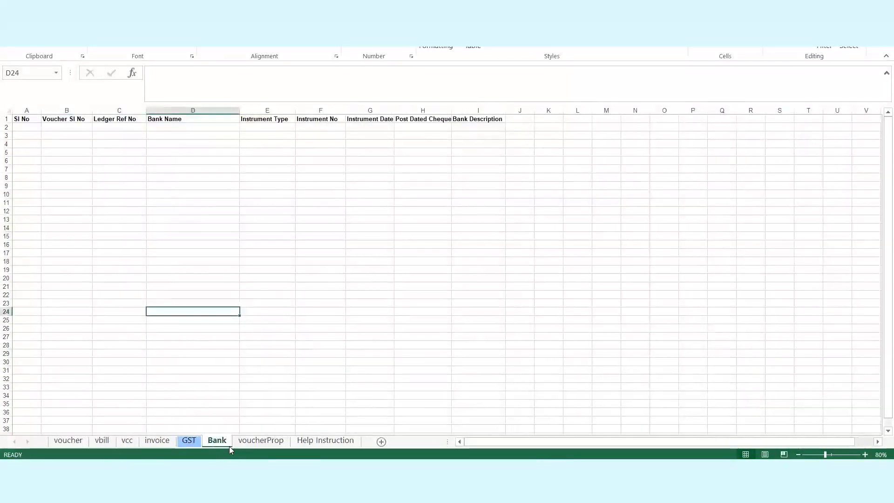
{"action": "left_click", "coordinate": [245, 443]}
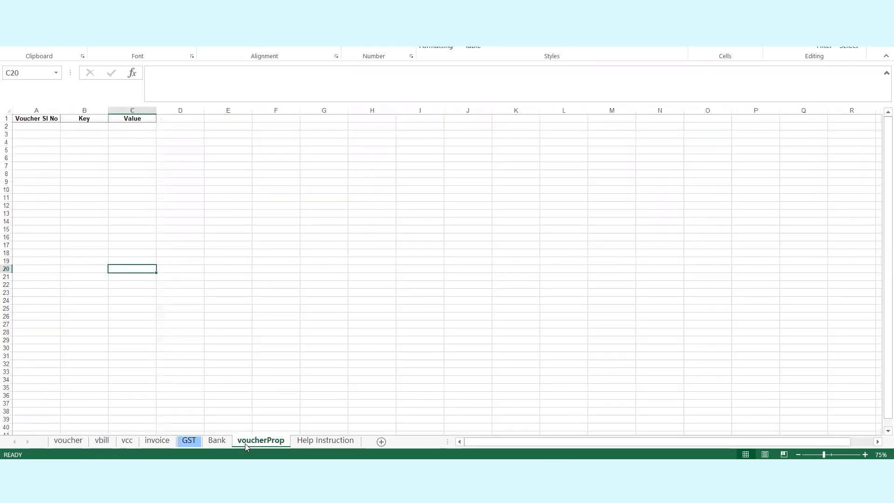
{"action": "left_click", "coordinate": [75, 442]}
{"action": "left_click", "coordinate": [206, 339]}
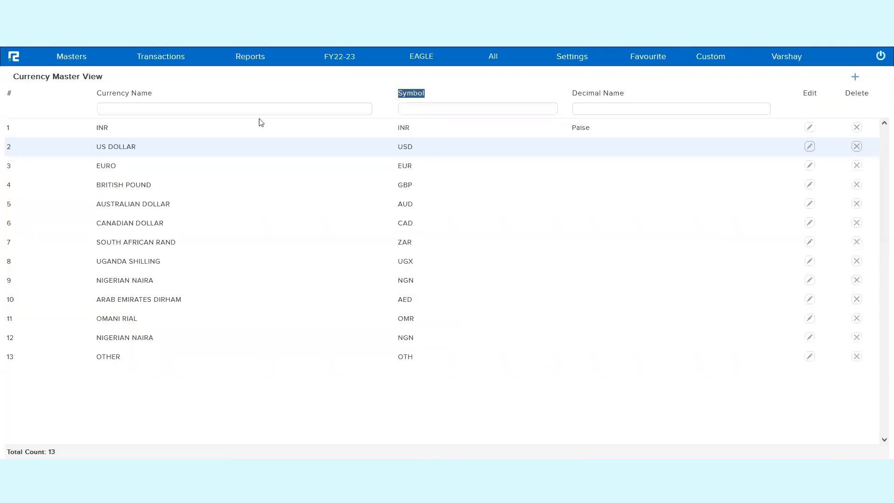
Step: Switch to RealBooks and open the Excel data import for Accounts Voucher
{"action": "left_click", "coordinate": [151, 60]}
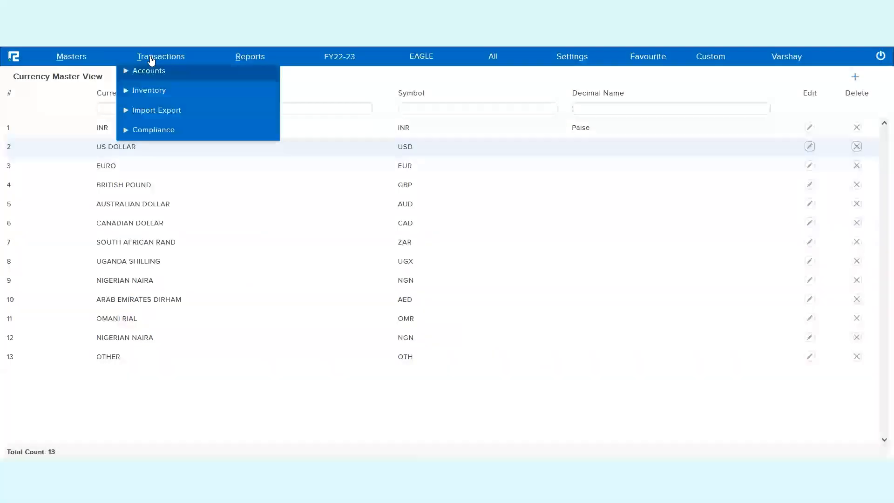
{"action": "left_click", "coordinate": [158, 120]}
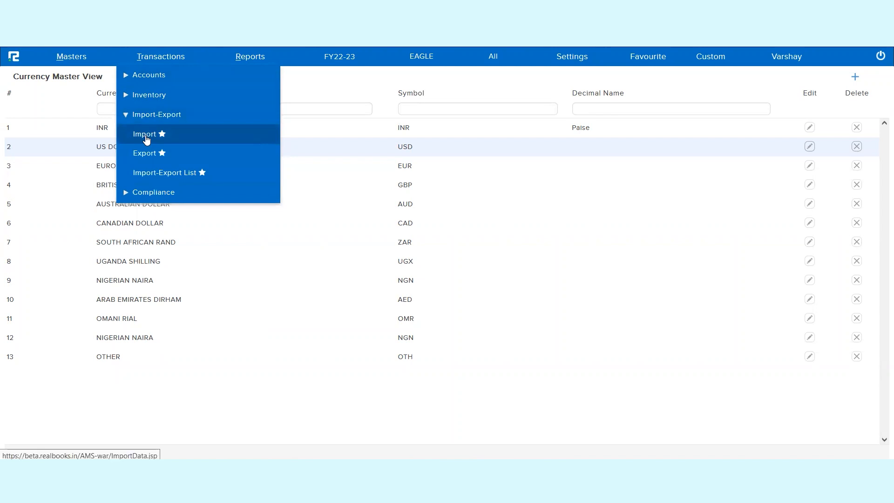
{"action": "left_click", "coordinate": [146, 139]}
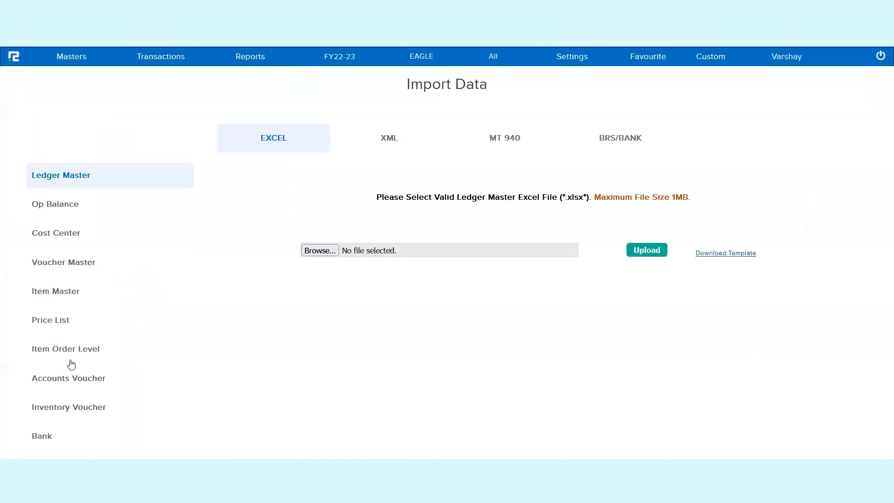
{"action": "left_click", "coordinate": [77, 384]}
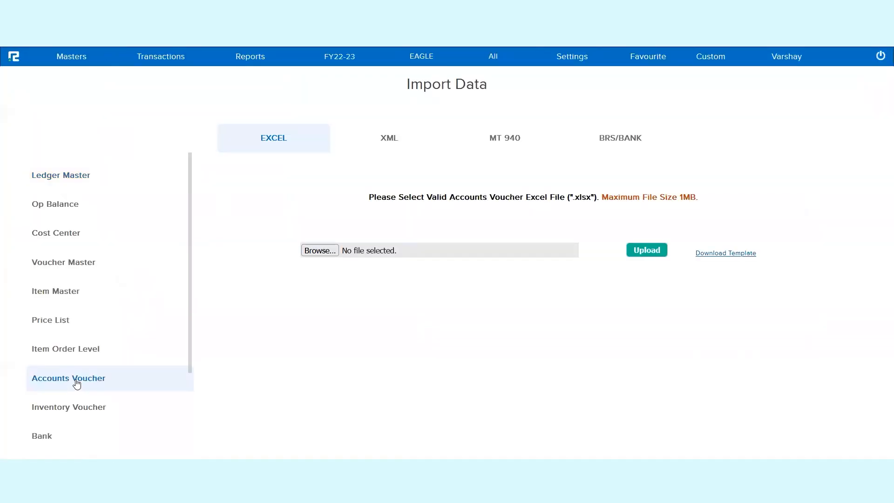
Step: Choose the Account Import for Fx workbook from Downloads and upload it
{"action": "left_click", "coordinate": [317, 251]}
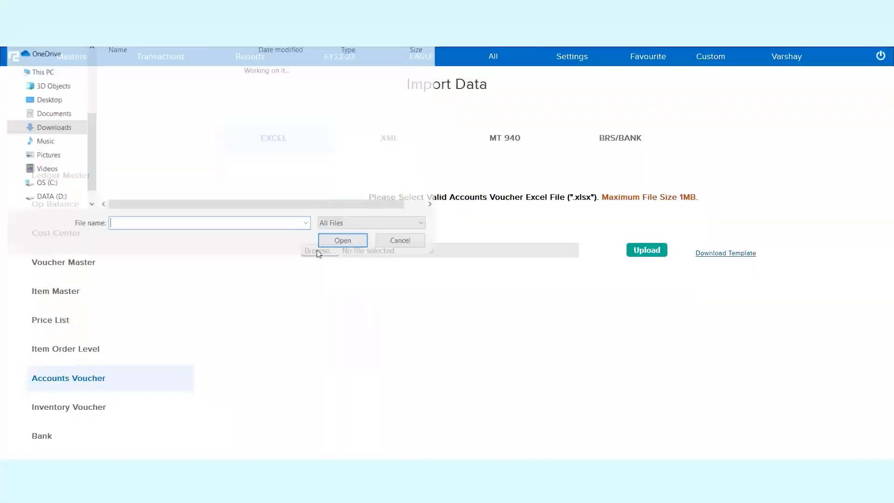
{"action": "left_click", "coordinate": [157, 80]}
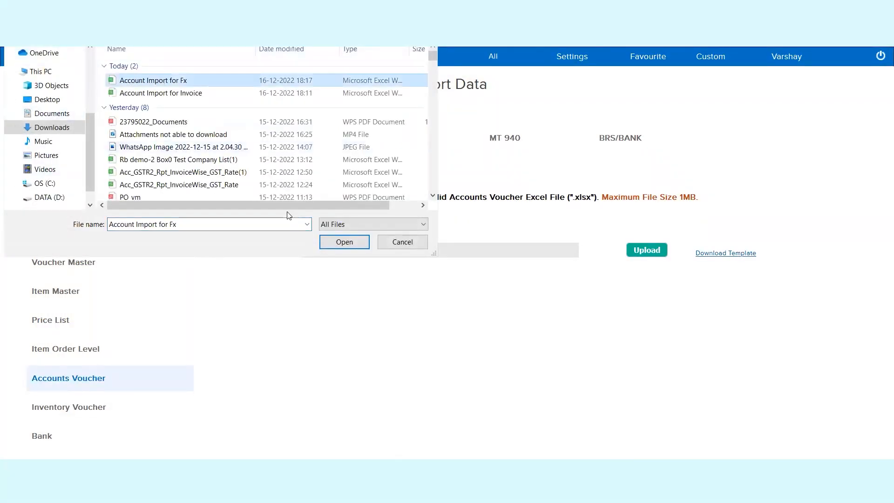
{"action": "left_click", "coordinate": [341, 245]}
{"action": "left_click", "coordinate": [647, 252]}
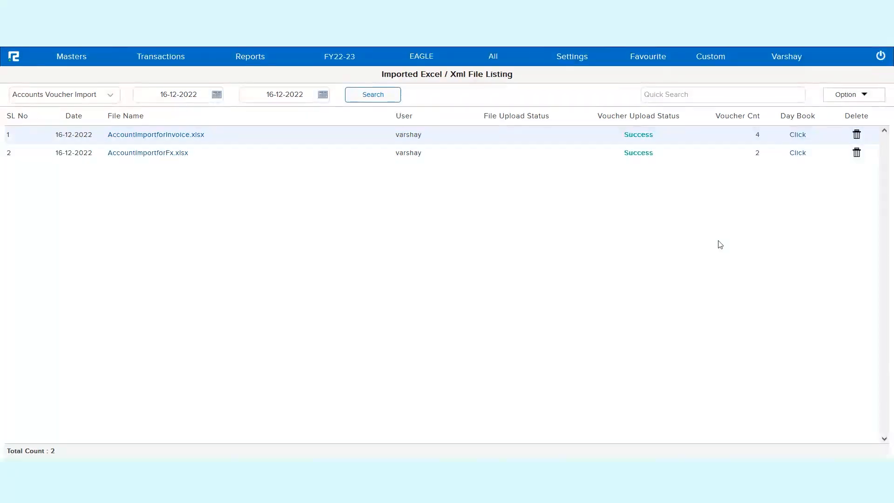
Step: Open the day book for the imported AccountImportforFx.xlsx file and open its first invoice voucher
{"action": "left_click", "coordinate": [796, 160]}
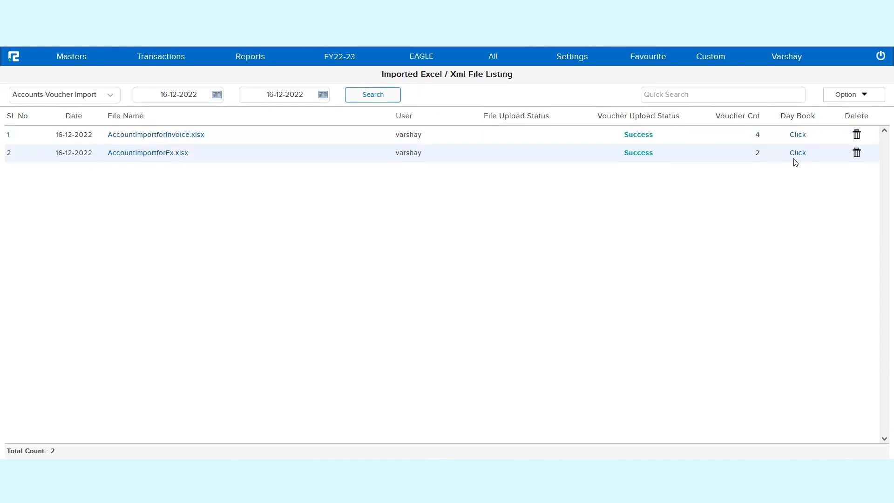
{"action": "left_click", "coordinate": [797, 154]}
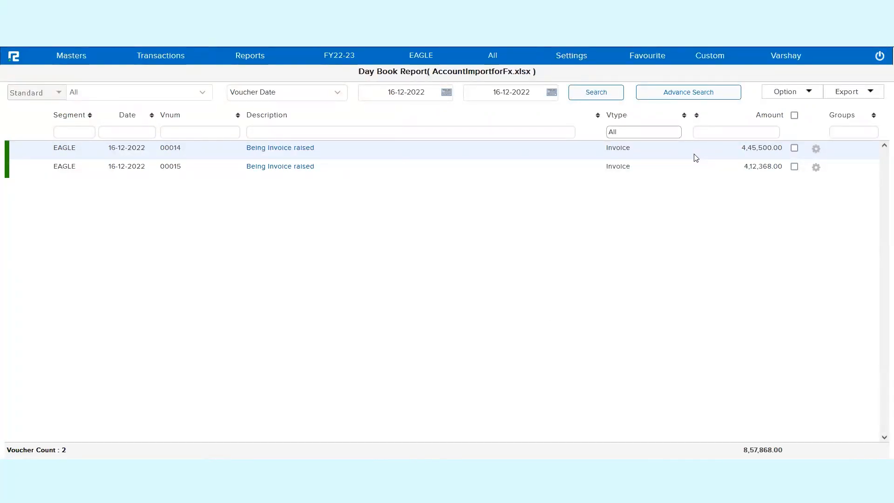
{"action": "left_click", "coordinate": [696, 158]}
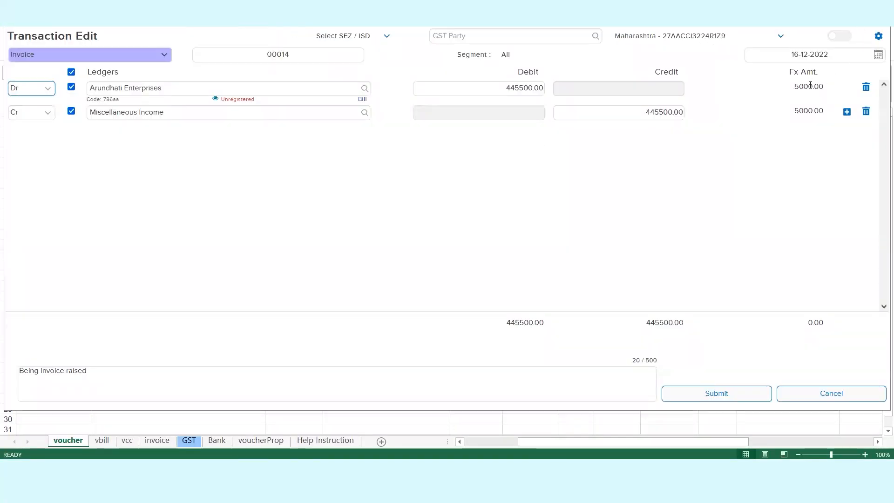
Step: Check the voucher's Fx amount, foreign exchange rate and debit amount, and compare them with the Excel voucher sheet
{"action": "double_click", "coordinate": [810, 86]}
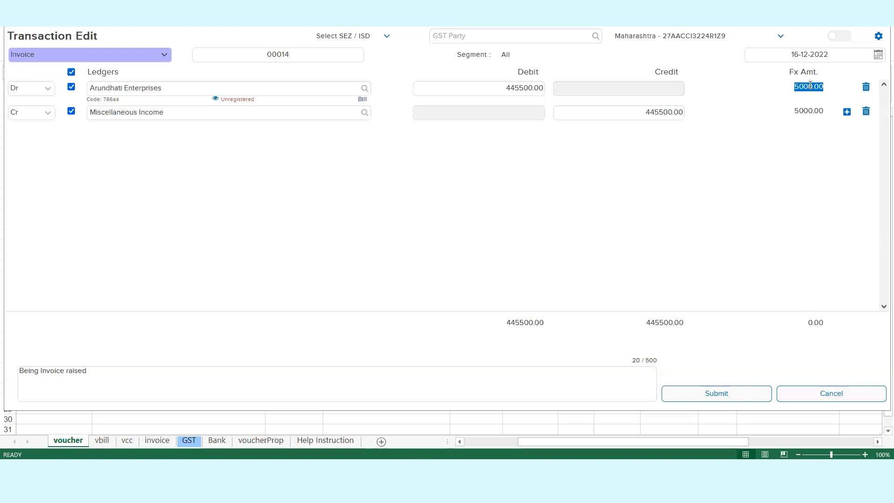
{"action": "left_click", "coordinate": [878, 36]}
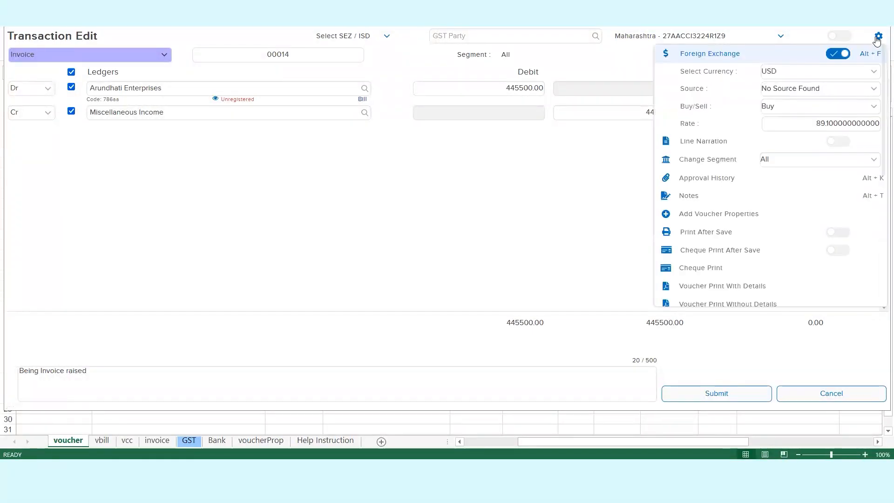
{"action": "double_click", "coordinate": [815, 125]}
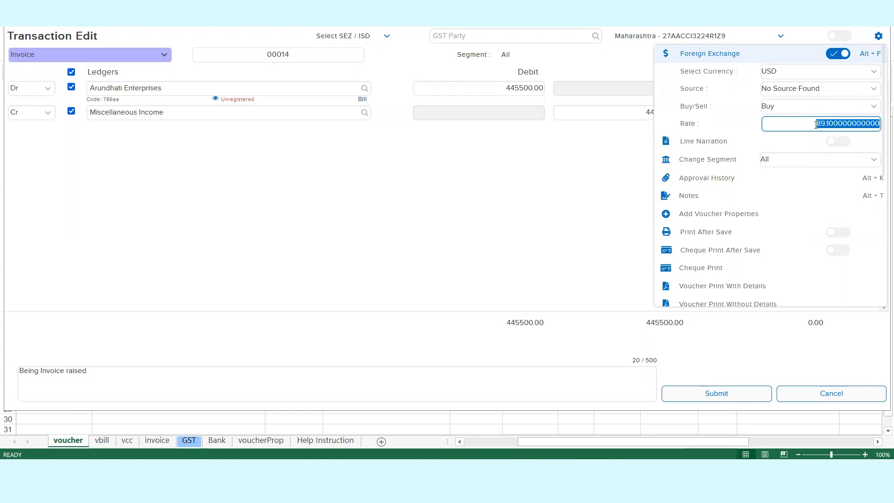
{"action": "left_click", "coordinate": [517, 88]}
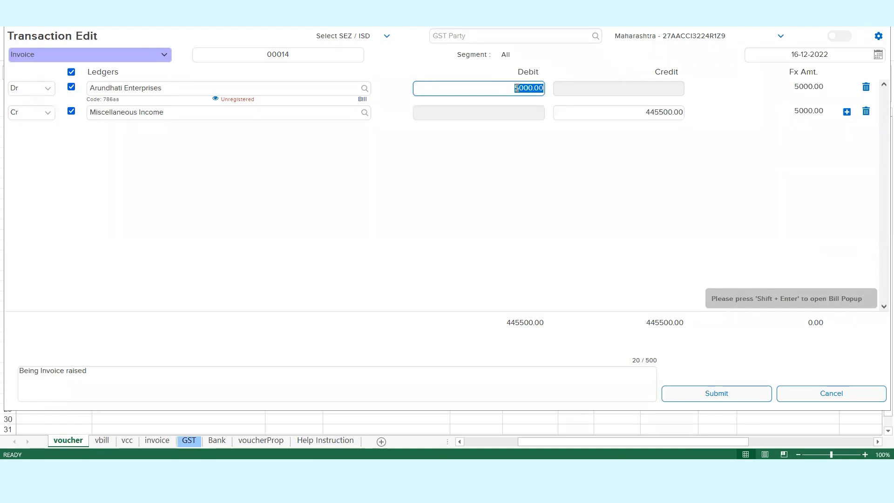
{"action": "key", "text": "alt+Tab"}
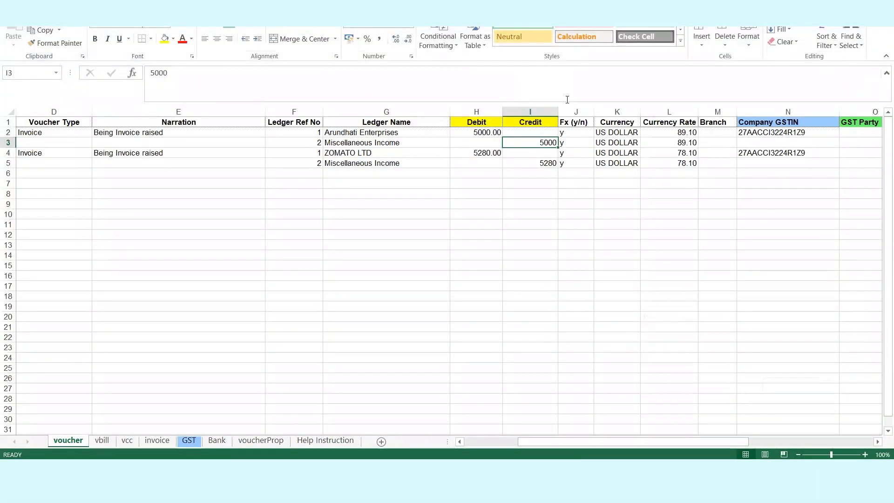
Step: Open the Account Import for Invoice workbook from the Downloads folder
{"action": "key", "text": "alt+Tab"}
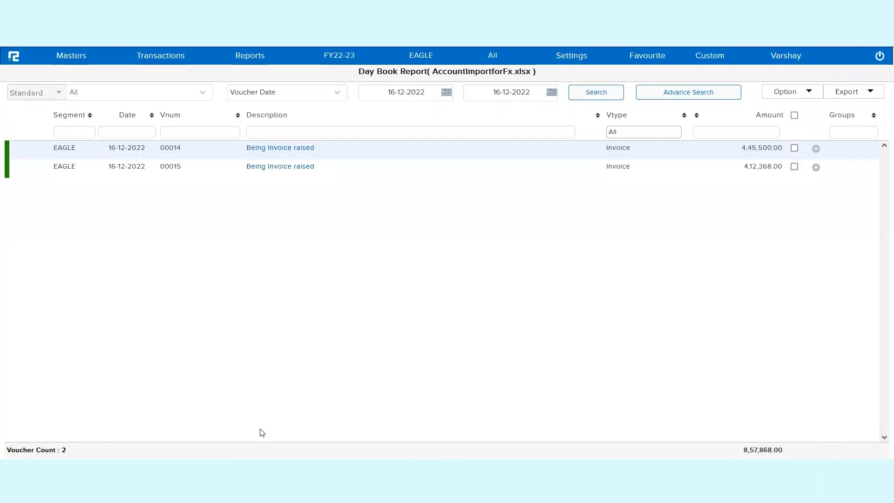
{"action": "key", "text": "alt+Tab"}
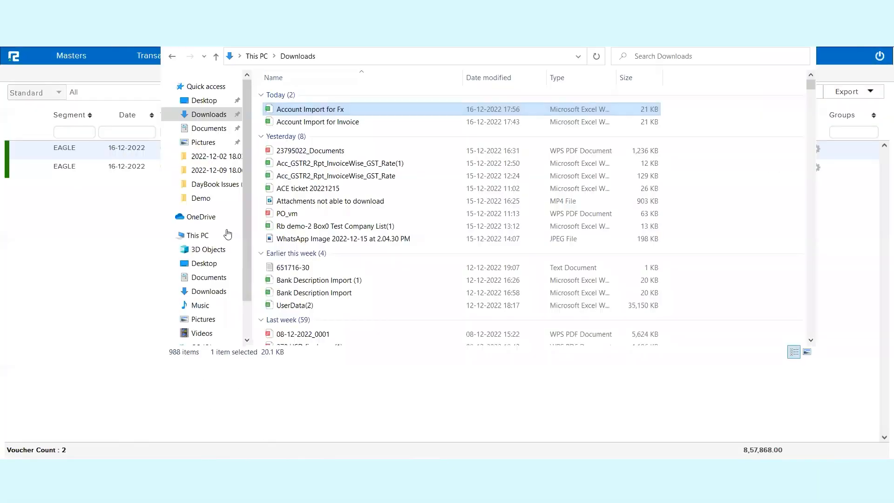
{"action": "double_click", "coordinate": [338, 123]}
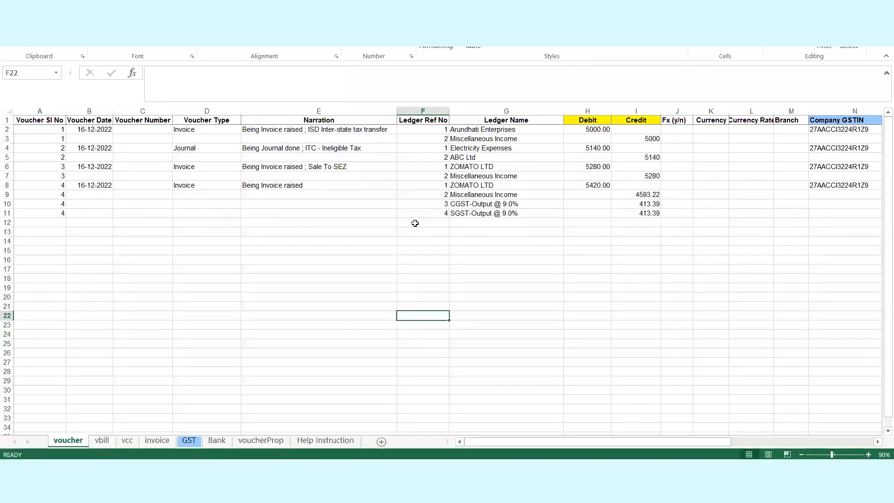
Step: Look across the voucher sheet along row 10 from Narration to the Type column
{"action": "left_click", "coordinate": [276, 205]}
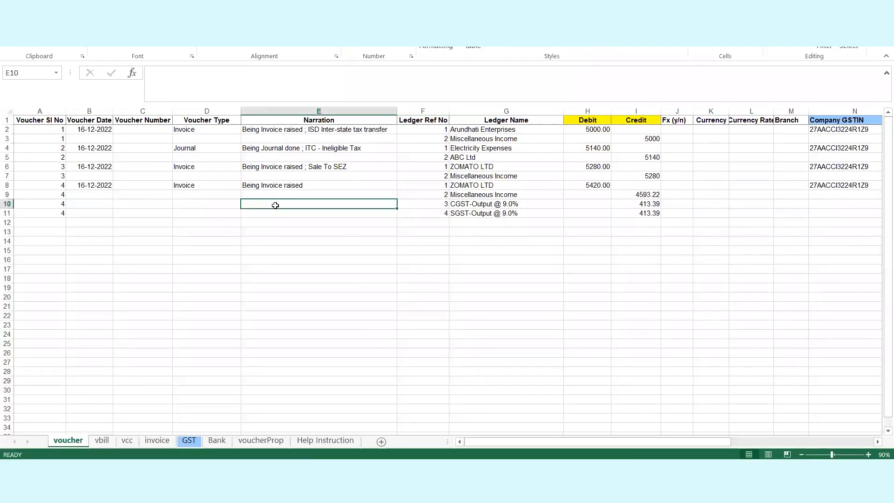
{"action": "key", "text": "Right"}
{"action": "key", "text": "Right"}
{"action": "key", "text": "Right"}
{"action": "key", "text": "Right"}
{"action": "key", "text": "Right"}
{"action": "key", "text": "Right"}
{"action": "key", "text": "Right"}
{"action": "key", "text": "Right"}
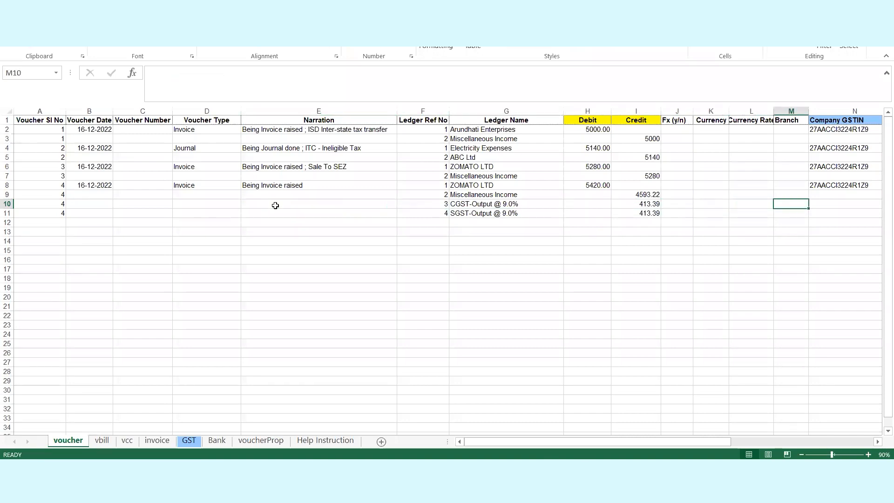
{"action": "key", "text": "Right"}
{"action": "key", "text": "Right"}
{"action": "key", "text": "Right"}
{"action": "key", "text": "Right"}
{"action": "key", "text": "Right"}
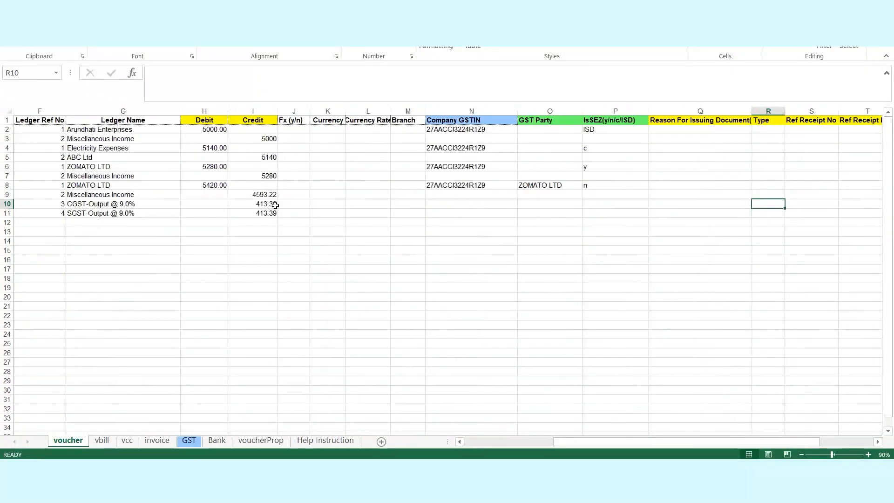
Step: Examine the IsSEZ column upward to row 2 and go back along the first voucher row to Voucher Type
{"action": "key", "text": "Left"}
{"action": "key", "text": "Left"}
{"action": "key", "text": "Up"}
{"action": "key", "text": "Up"}
{"action": "key", "text": "Up"}
{"action": "key", "text": "Up"}
{"action": "key", "text": "Up"}
{"action": "key", "text": "Up"}
{"action": "key", "text": "Up"}
{"action": "key", "text": "Up"}
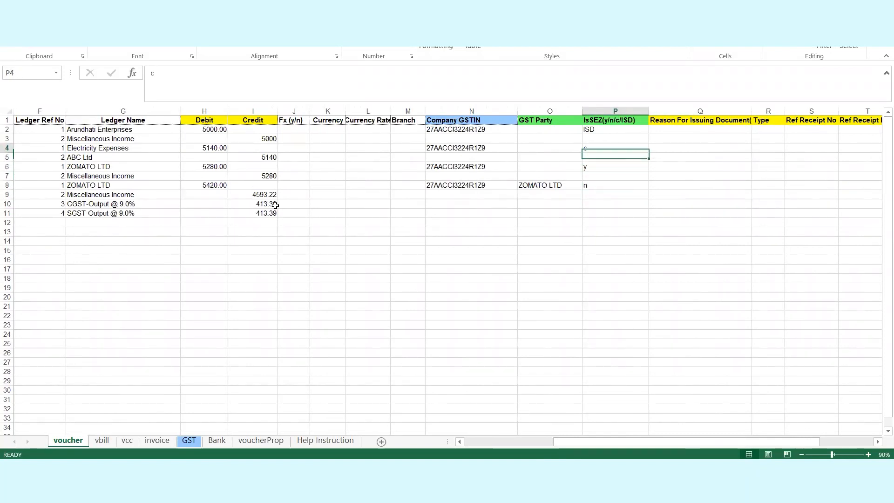
{"action": "key", "text": "Left"}
{"action": "key", "text": "Left"}
{"action": "key", "text": "Left"}
{"action": "key", "text": "Left"}
{"action": "key", "text": "Left"}
{"action": "key", "text": "Left"}
{"action": "key", "text": "Left"}
{"action": "key", "text": "Left"}
{"action": "key", "text": "Left"}
{"action": "key", "text": "Left"}
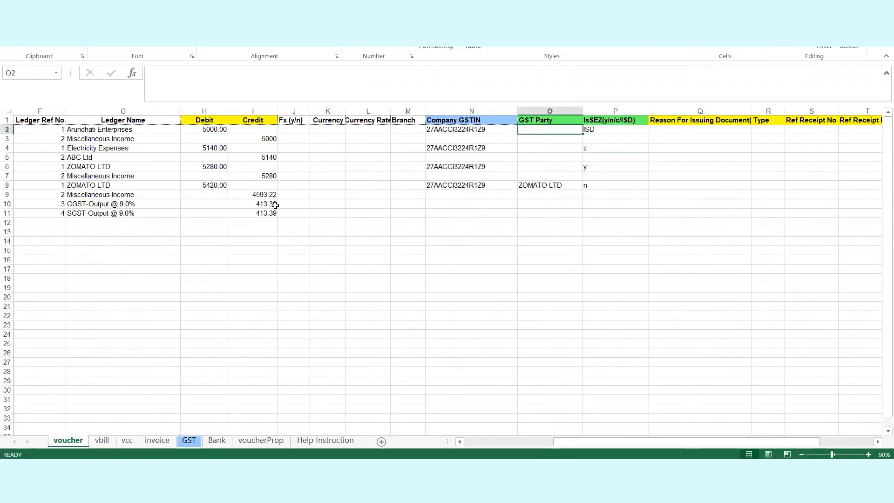
{"action": "key", "text": "Left"}
{"action": "key", "text": "Left"}
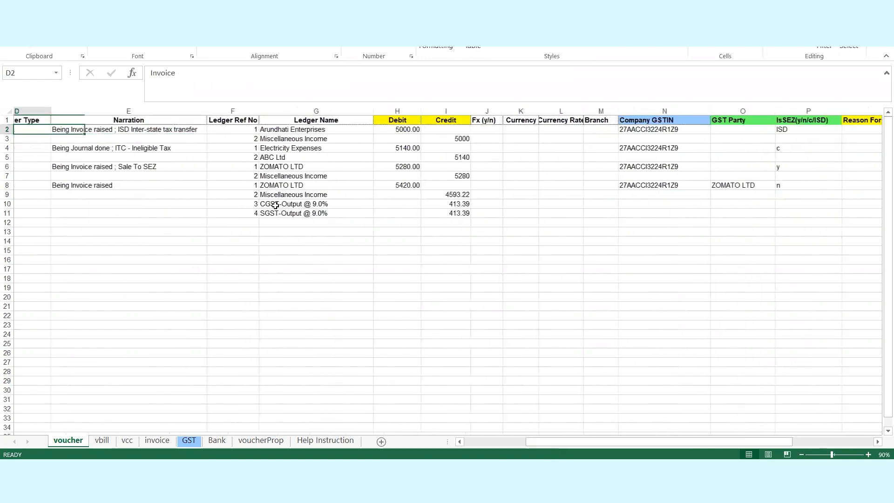
Step: Examine the first voucher row up to Currency Rate, and highlight the other vouchers' rows 4, 6 and 8 in turn
{"action": "key", "text": "Right"}
{"action": "key", "text": "Right"}
{"action": "key", "text": "Right"}
{"action": "key", "text": "Right"}
{"action": "key", "text": "Right"}
{"action": "key", "text": "Right"}
{"action": "key", "text": "Right"}
{"action": "key", "text": "Right"}
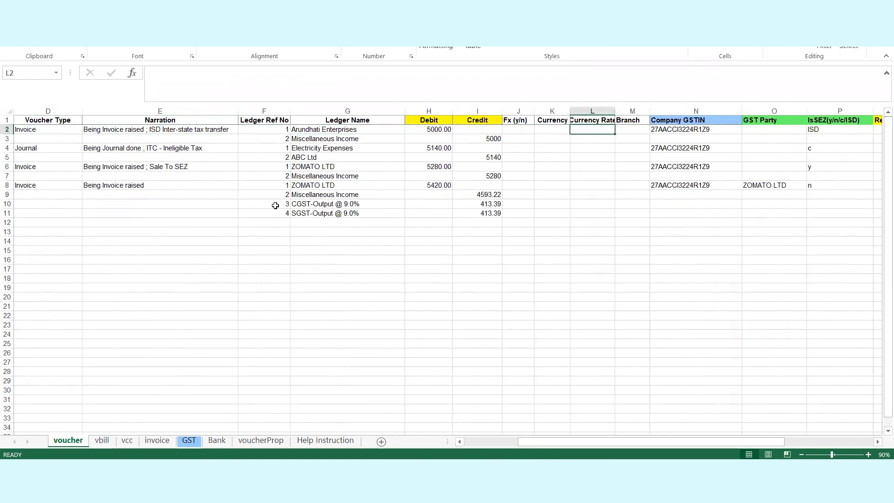
{"action": "left_click", "coordinate": [8, 148]}
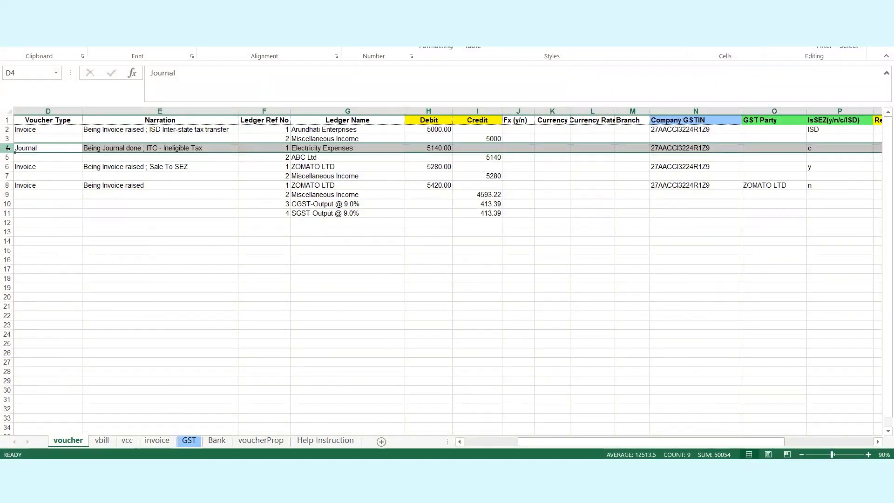
{"action": "left_click", "coordinate": [7, 166]}
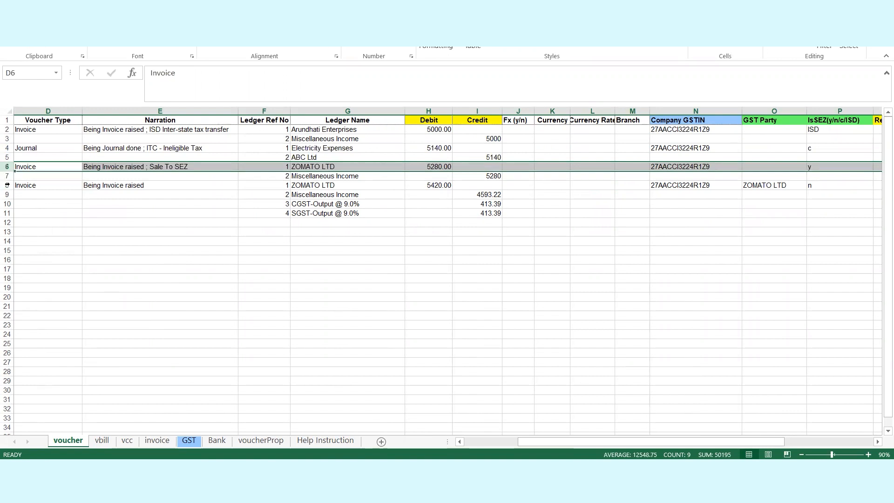
{"action": "left_click", "coordinate": [3, 184]}
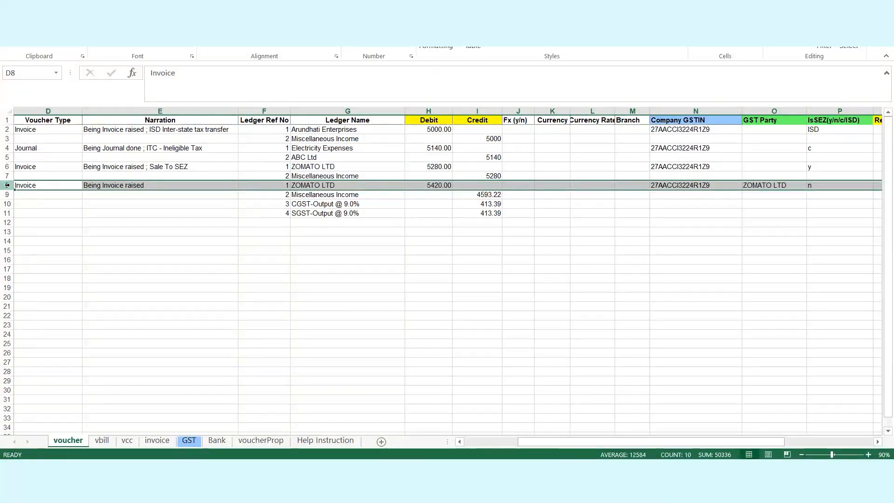
Step: Examine the IsSEZ entries from P2 to P6 and the column's header options, and switch to the Downloads folder
{"action": "left_click", "coordinate": [828, 129]}
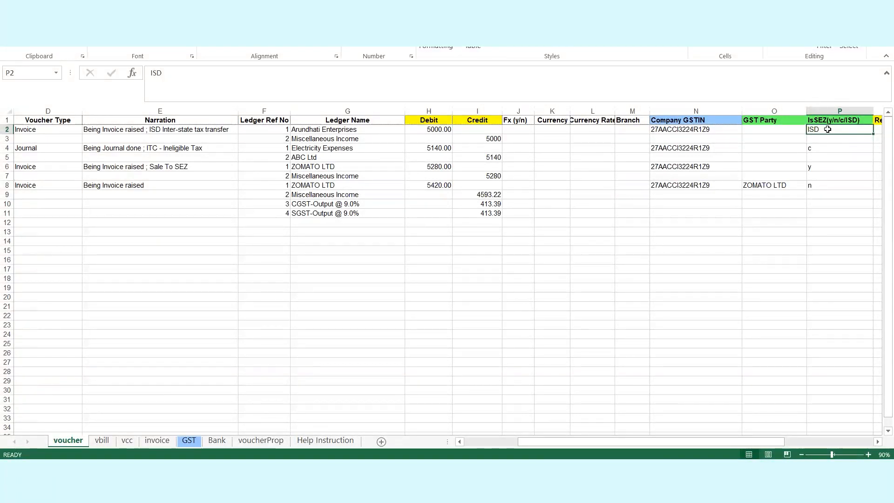
{"action": "key", "text": "Down"}
{"action": "key", "text": "Down"}
{"action": "key", "text": "Down"}
{"action": "key", "text": "Down"}
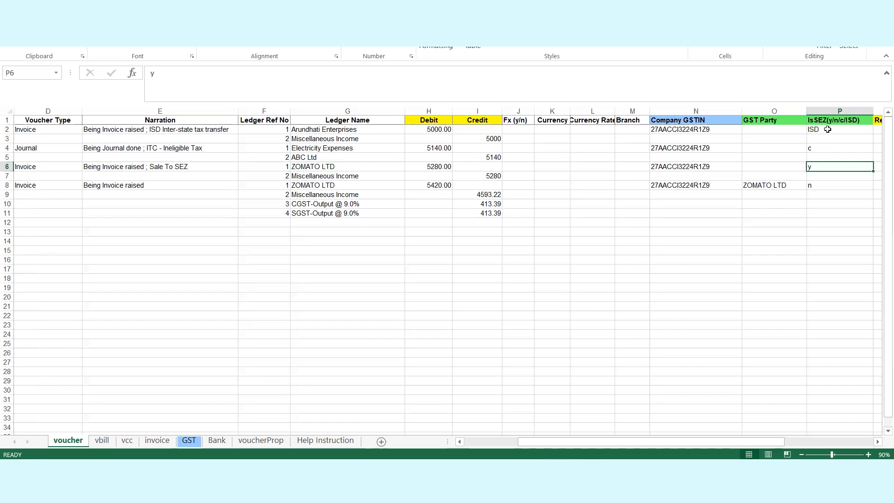
{"action": "left_click", "coordinate": [836, 120]}
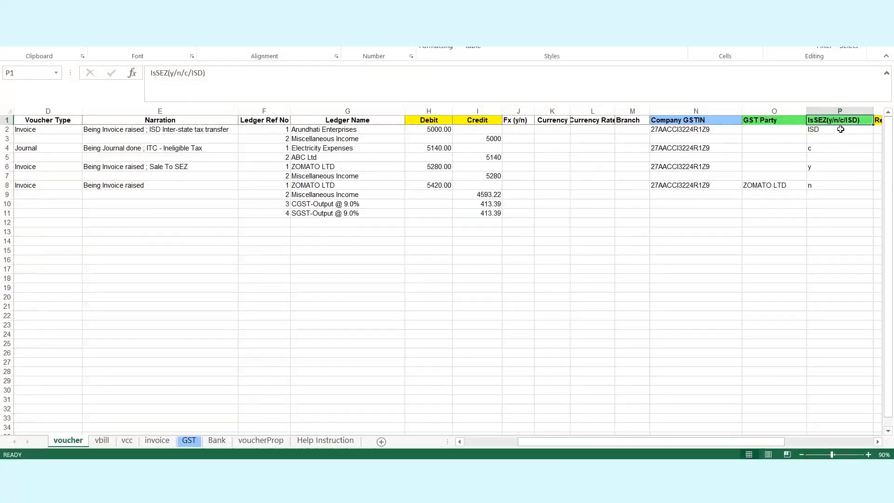
{"action": "key", "text": "alt+Tab"}
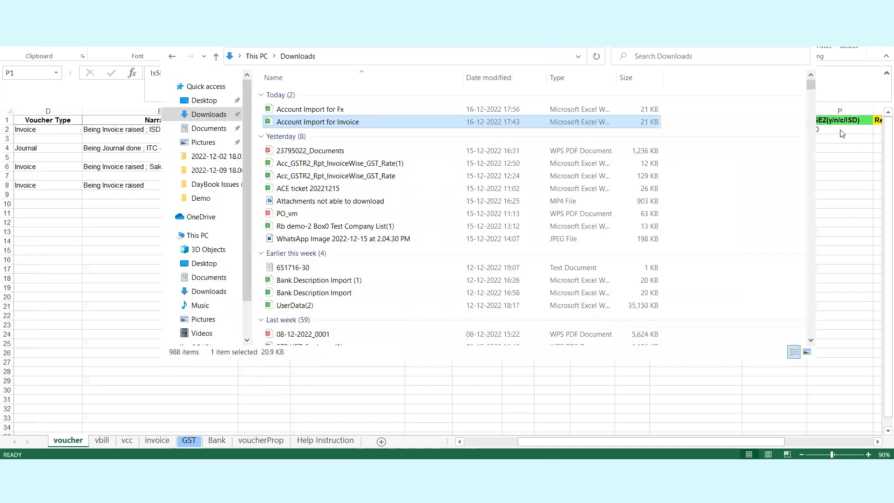
Step: Switch to RealBooks and open the Day Book of AccountImportforInvoice.xlsx from the imported file listing
{"action": "key", "text": "alt+Tab"}
{"action": "key", "text": "alt+Tab"}
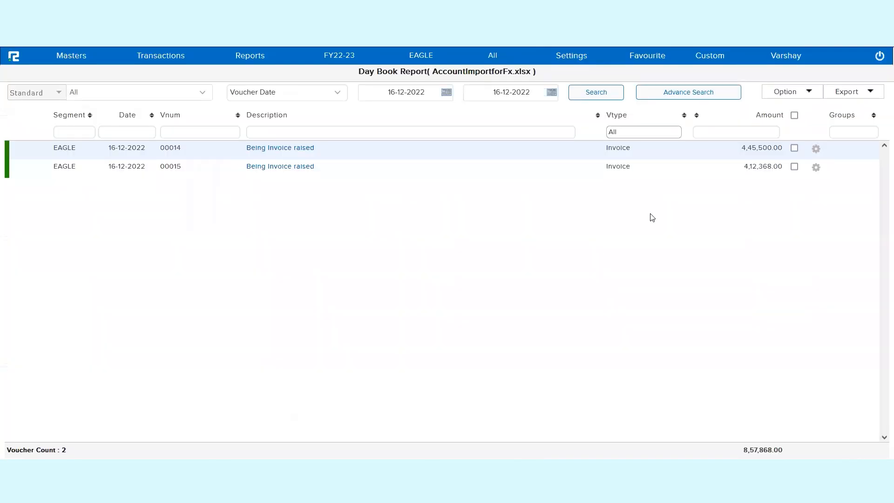
{"action": "key", "text": "ctrl+Tab"}
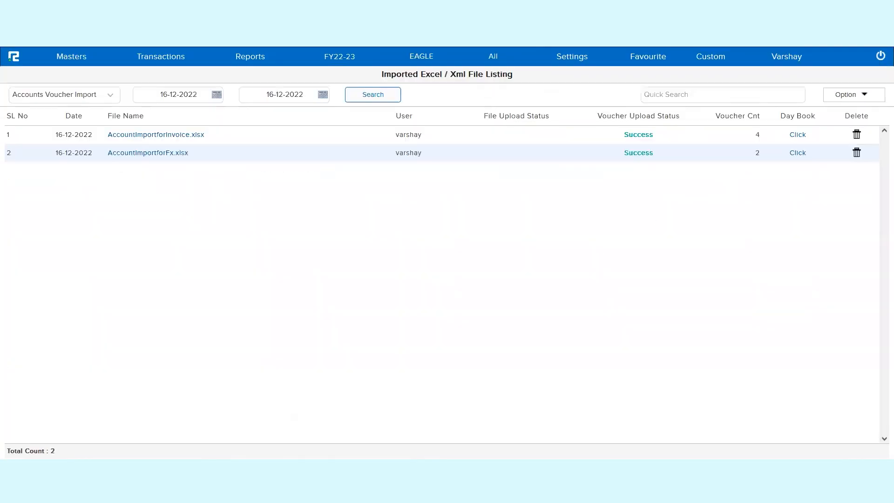
{"action": "left_click", "coordinate": [797, 136]}
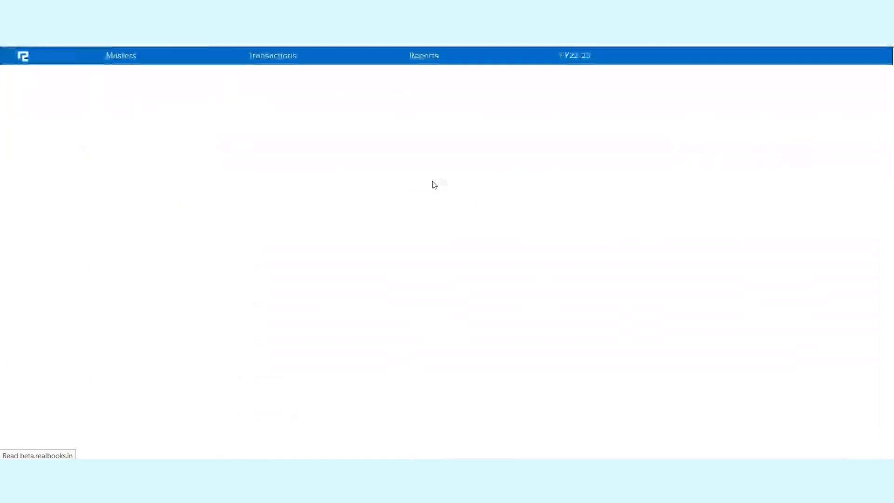
Step: Open the "ISD Inter-state tax transfer" invoice, examine its SEZ / ISD options and close it
{"action": "left_click", "coordinate": [381, 150]}
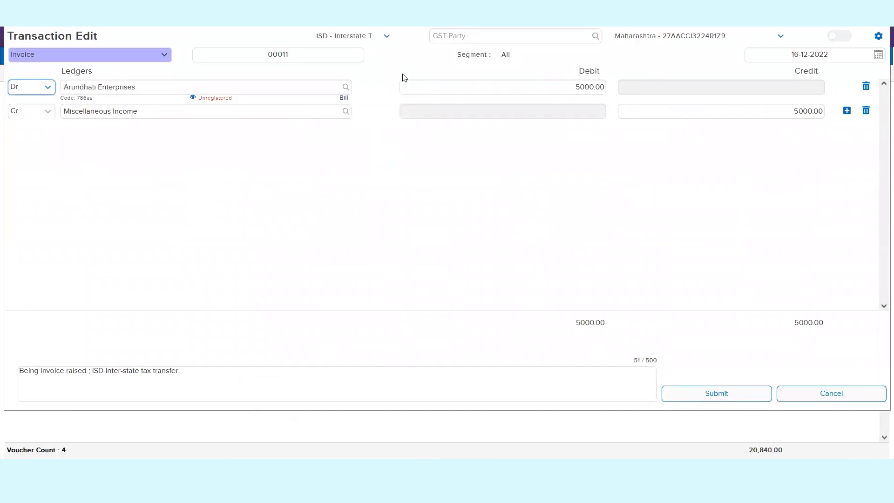
{"action": "left_click", "coordinate": [355, 37]}
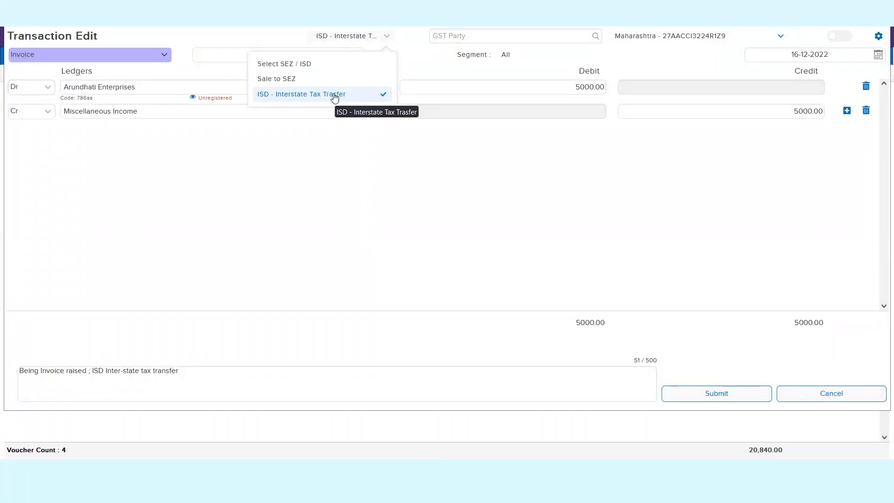
{"action": "key", "text": "Escape"}
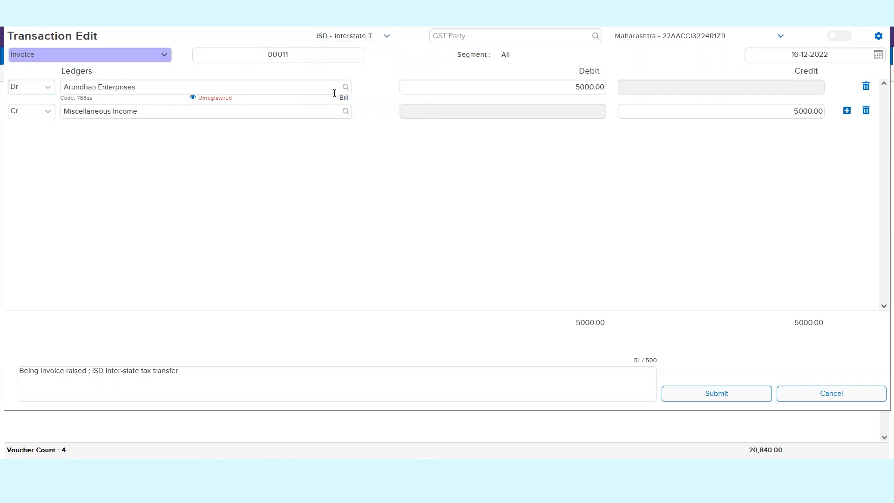
{"action": "key", "text": "Escape"}
Step: Open the "ITC - Ineligible Tax" journal, try resetting its tax status to Select SEZ / ITC / ISD, examine the options, and close it unsaved
{"action": "key", "text": "Down"}
{"action": "key", "text": "Return"}
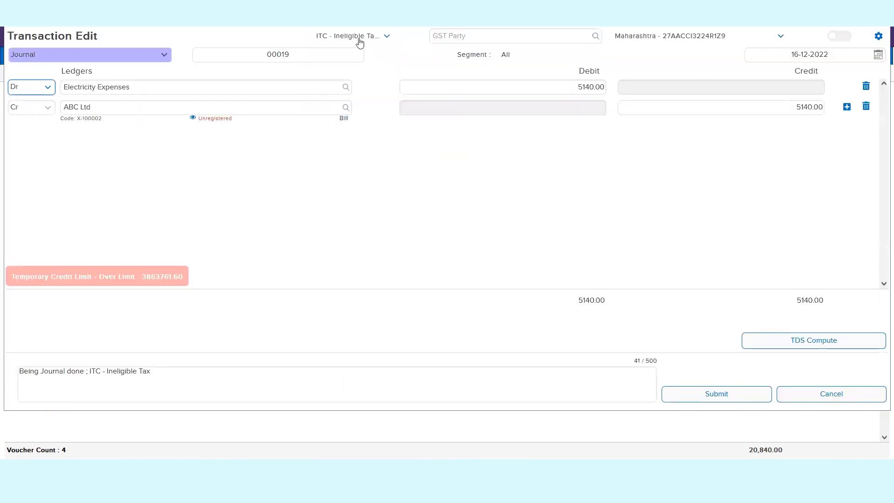
{"action": "left_click", "coordinate": [360, 42]}
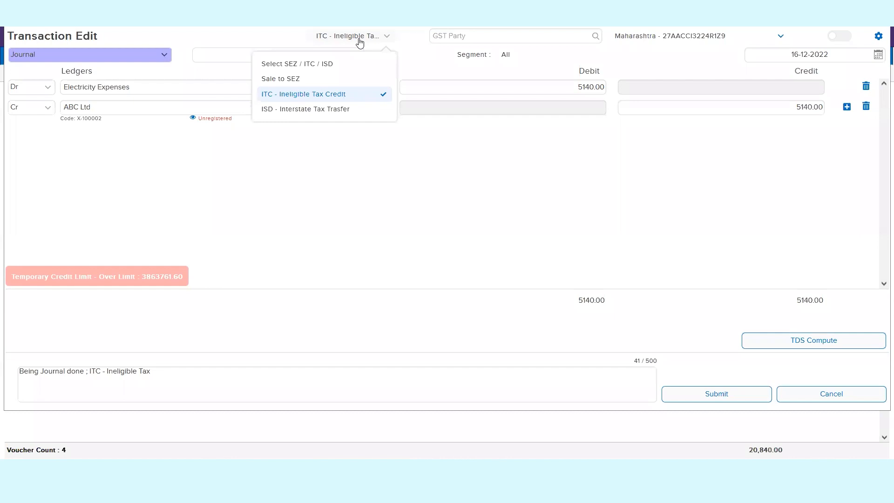
{"action": "left_click", "coordinate": [308, 67]}
{"action": "left_click", "coordinate": [340, 41]}
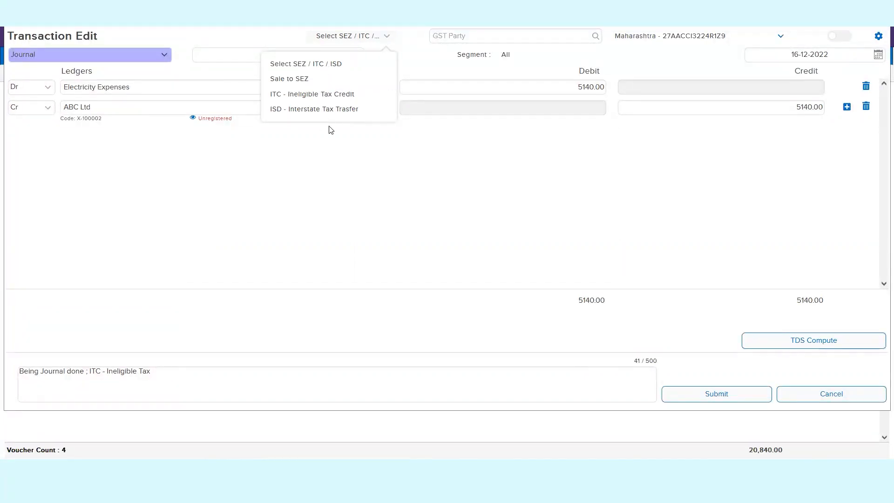
{"action": "key", "text": "Escape"}
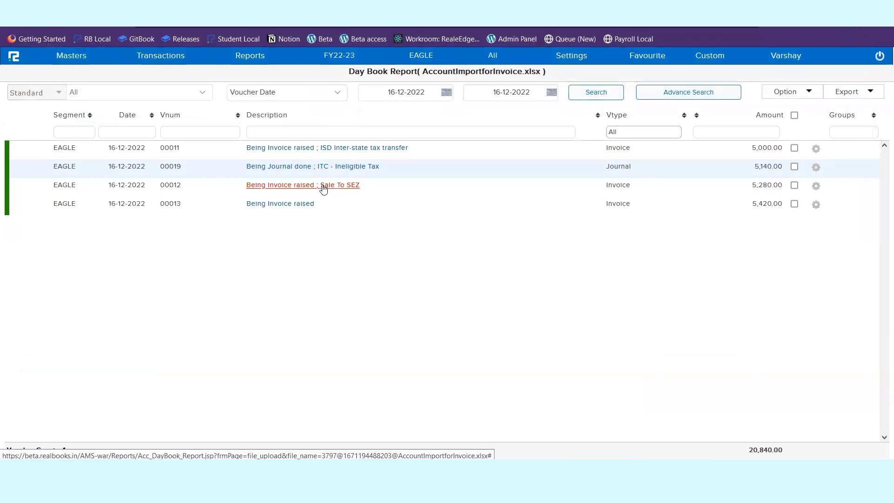
Step: Open the "Sale To SEZ" invoice to examine its Sale to SEZ setting, and return to the Day Book
{"action": "left_click", "coordinate": [325, 186]}
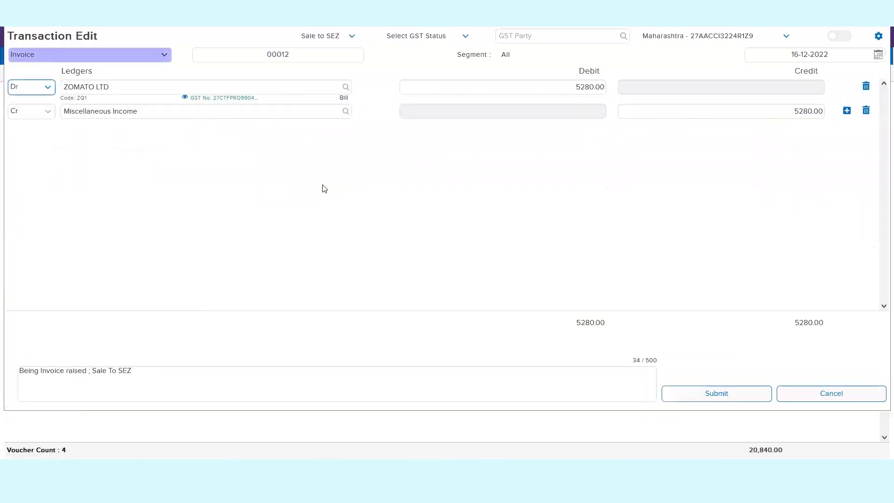
{"action": "left_click", "coordinate": [352, 37]}
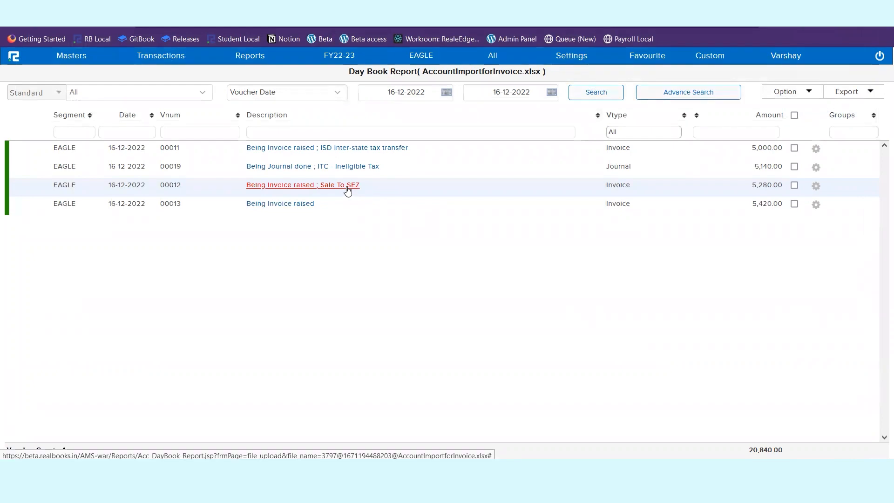
{"action": "left_click", "coordinate": [347, 187]}
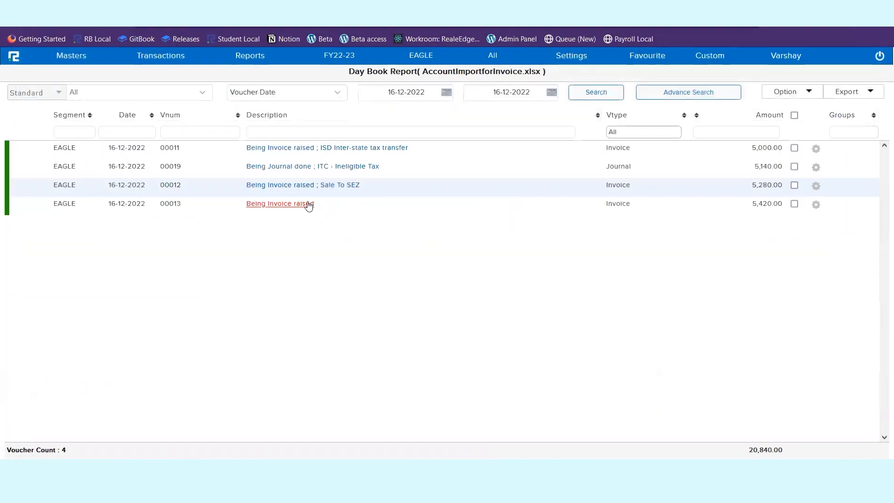
Step: Open the last invoice, check its GST Party, and try replacing its debit ledger ZOMATO LTD with Arundhati Enterprises
{"action": "left_click", "coordinate": [309, 206]}
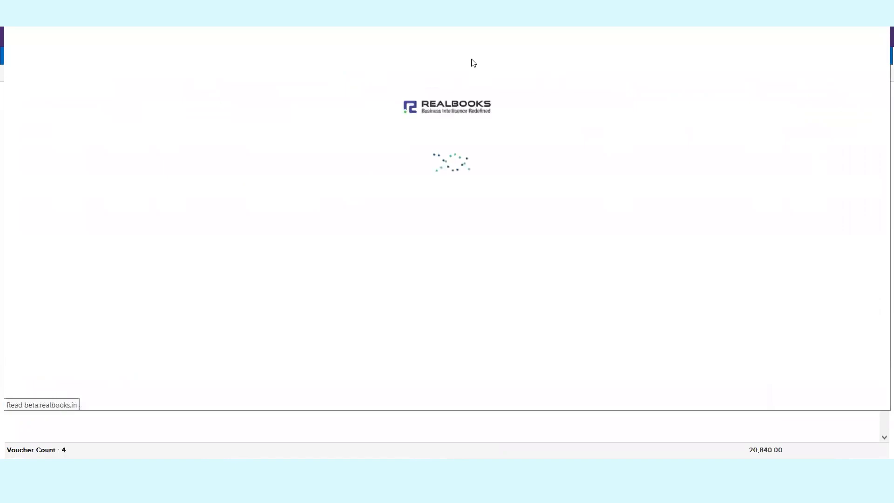
{"action": "left_click", "coordinate": [470, 33]}
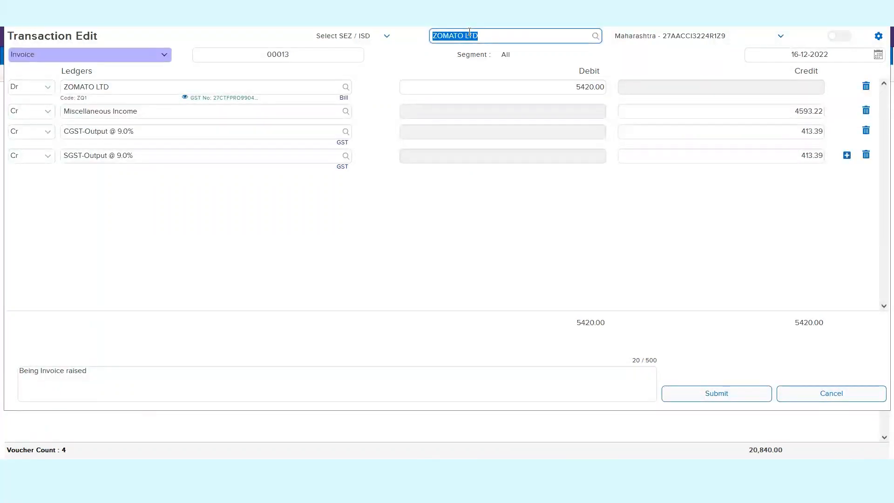
{"action": "left_click", "coordinate": [227, 90]}
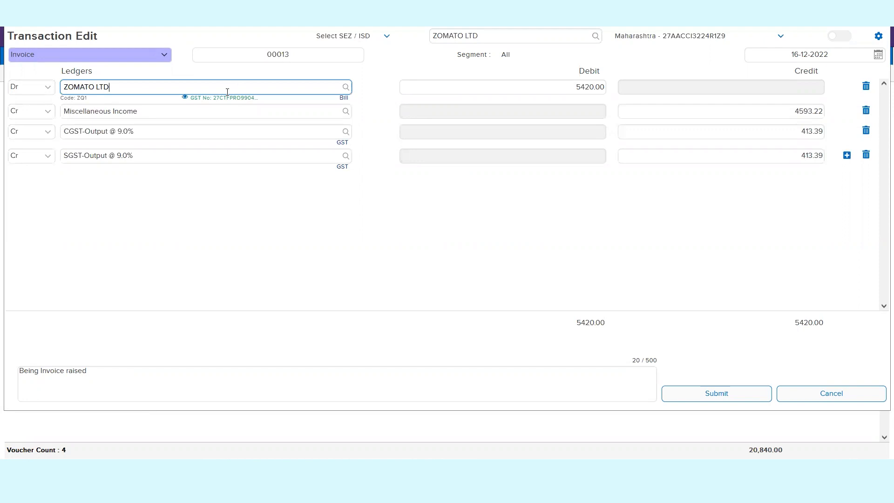
{"action": "key", "text": "BackSpace"}
{"action": "key", "text": "BackSpace"}
{"action": "key", "text": "BackSpace"}
{"action": "key", "text": "BackSpace"}
{"action": "key", "text": "BackSpace"}
{"action": "key", "text": "BackSpace"}
{"action": "key", "text": "BackSpace"}
{"action": "key", "text": "BackSpace"}
{"action": "key", "text": "BackSpace"}
{"action": "key", "text": "BackSpace"}
{"action": "type", "text": "arundh"}
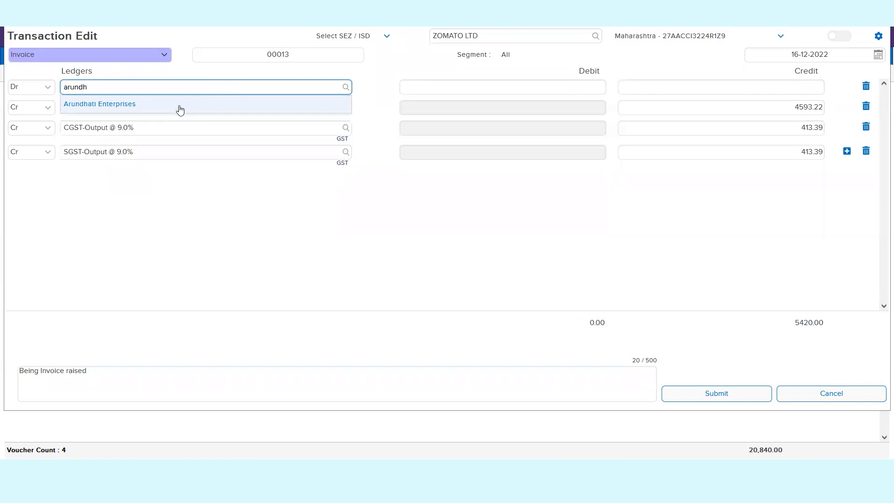
{"action": "left_click", "coordinate": [180, 107]}
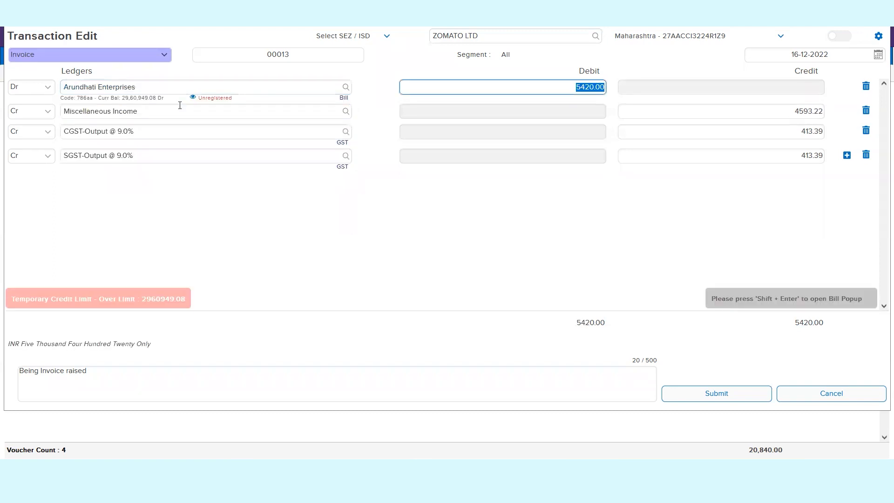
Step: Examine the bill references of the Arundhati Enterprises ledger, and close the invoice without saving
{"action": "key", "text": "shift+Return"}
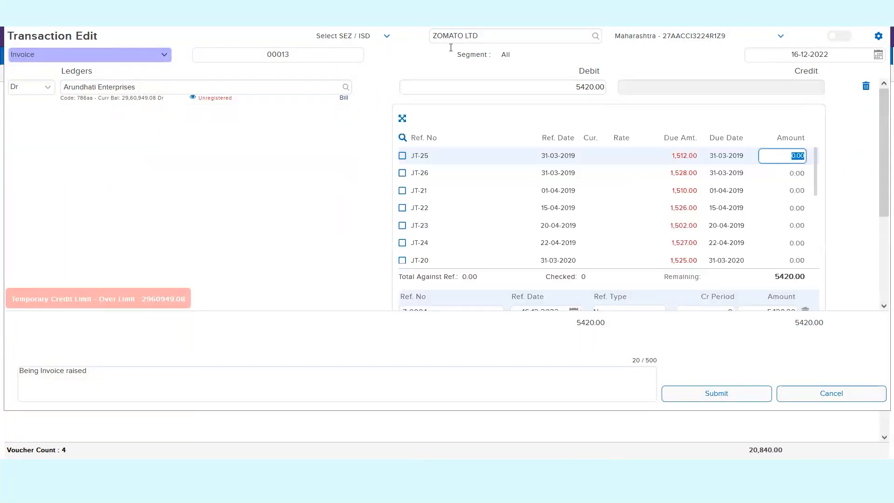
{"action": "left_click", "coordinate": [345, 98]}
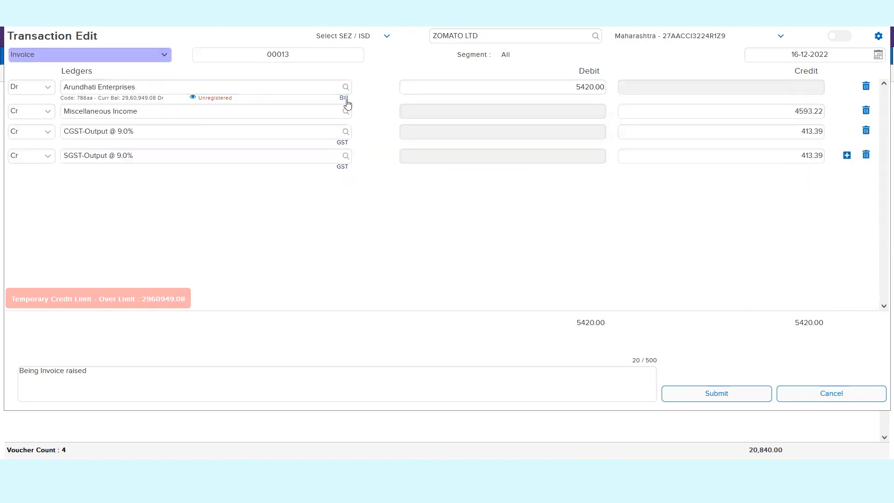
{"action": "key", "text": "Escape"}
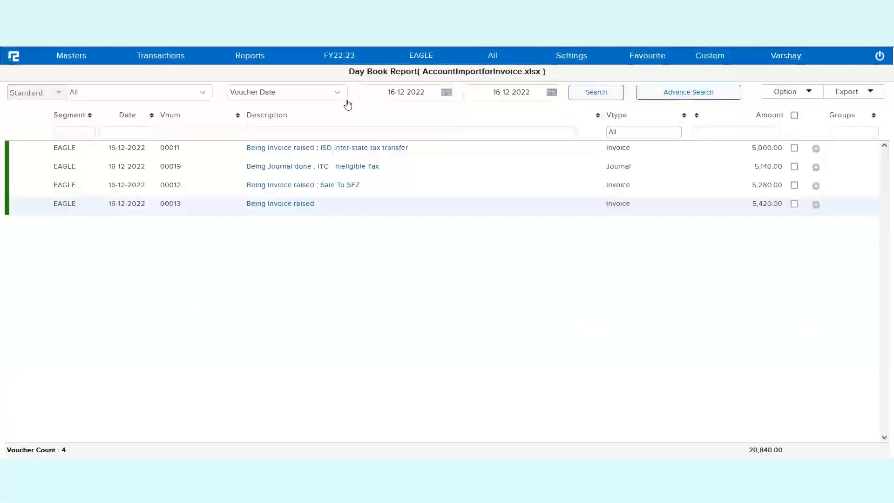